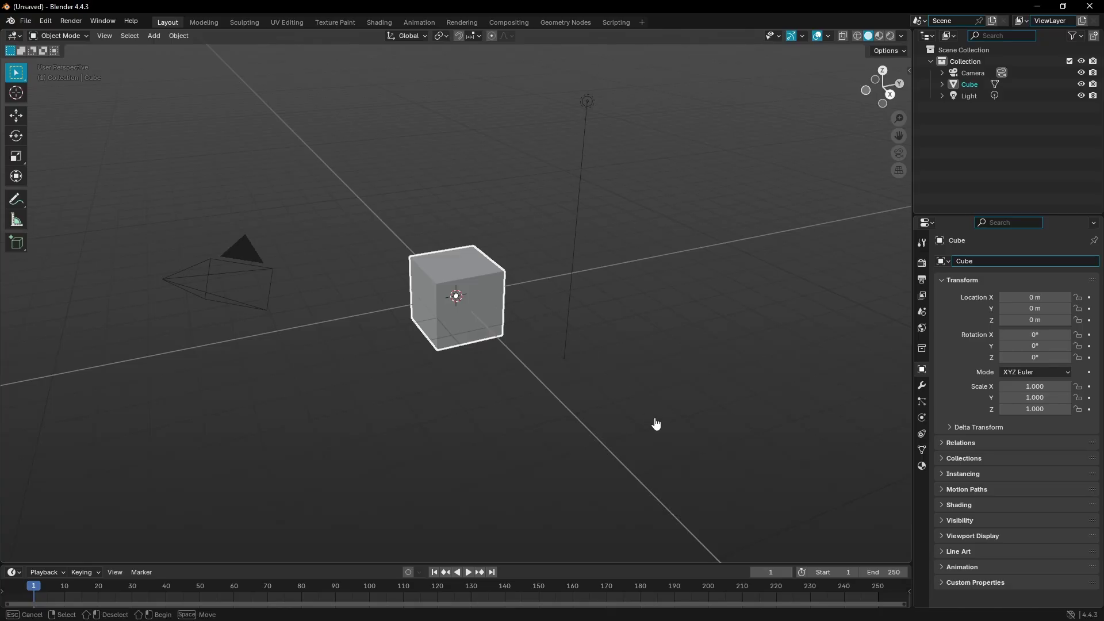
Step: Delete the default cube and light from the scene, keeping only the camera
key("a")
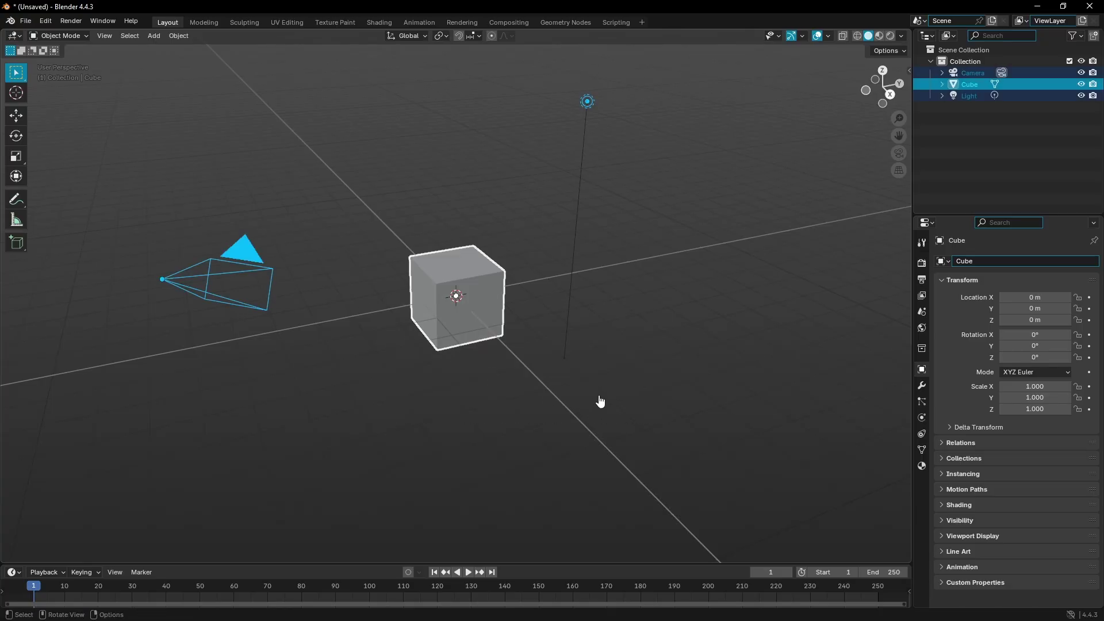
left_click_drag(649, 407, 446, 241)
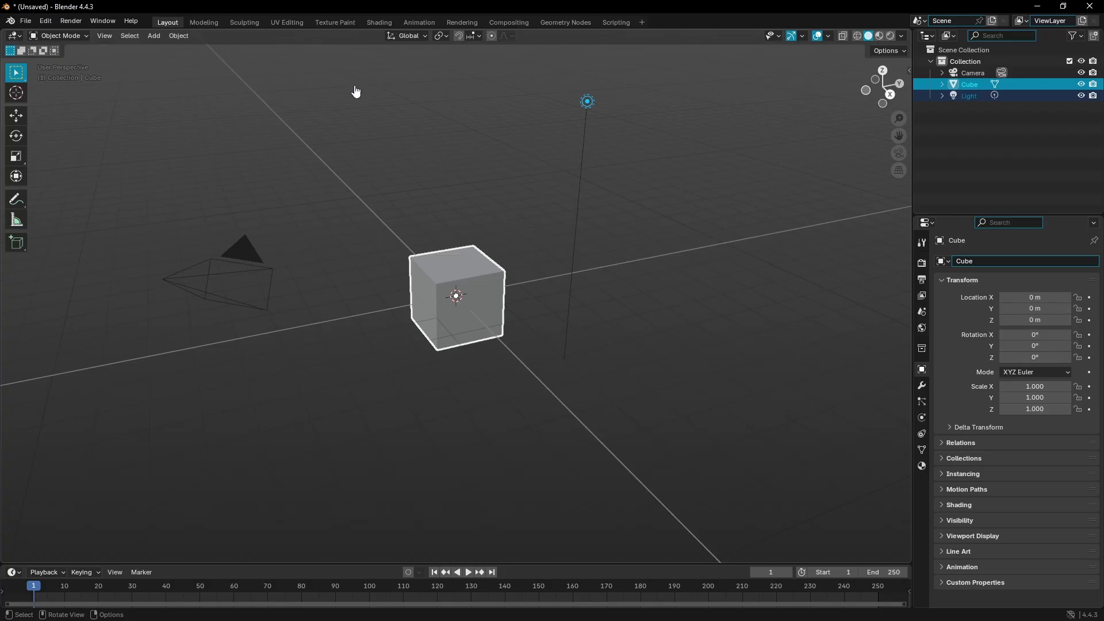
left_click_drag(713, 418, 434, 181)
left_click_drag(744, 440, 371, 179)
key("Delete")
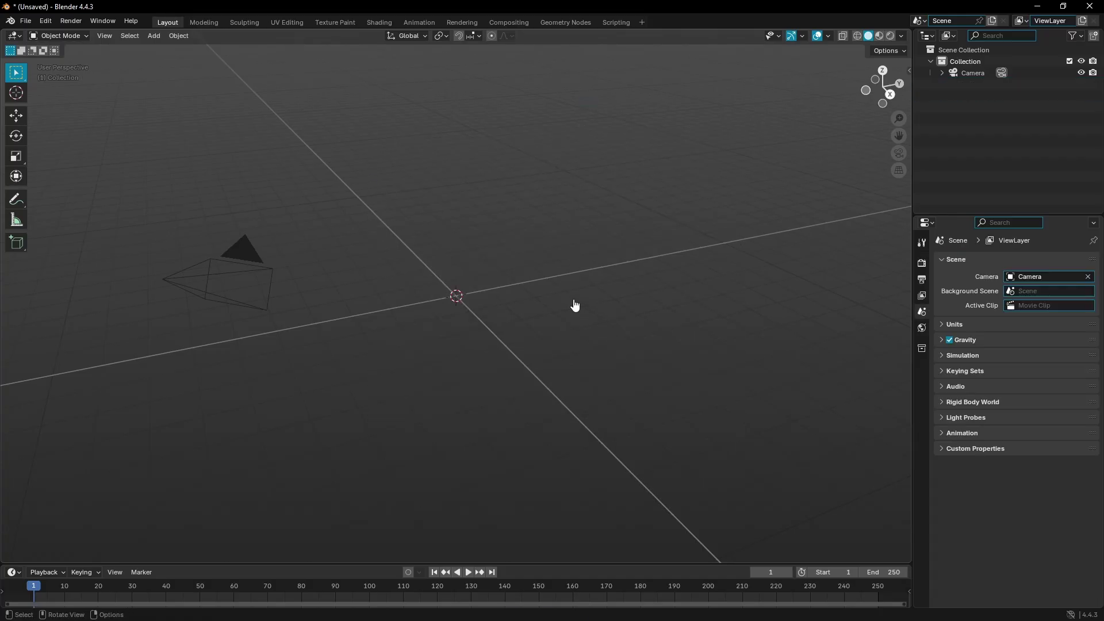
Step: Switch to the front view and add a mesh plane at the world origin
key("KP_1")
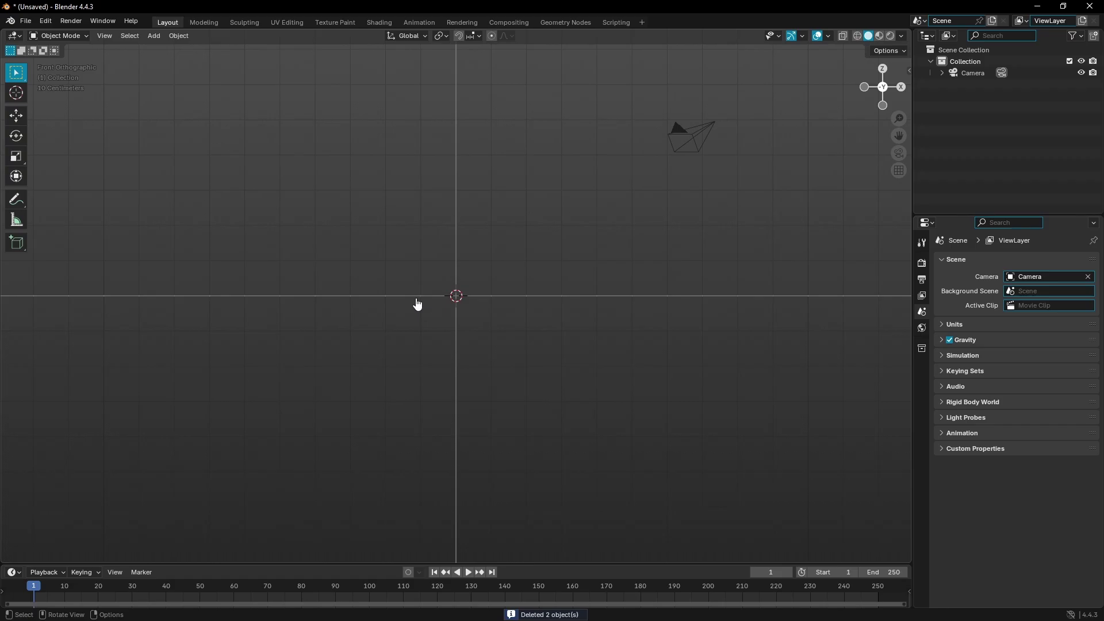
key("shift+a")
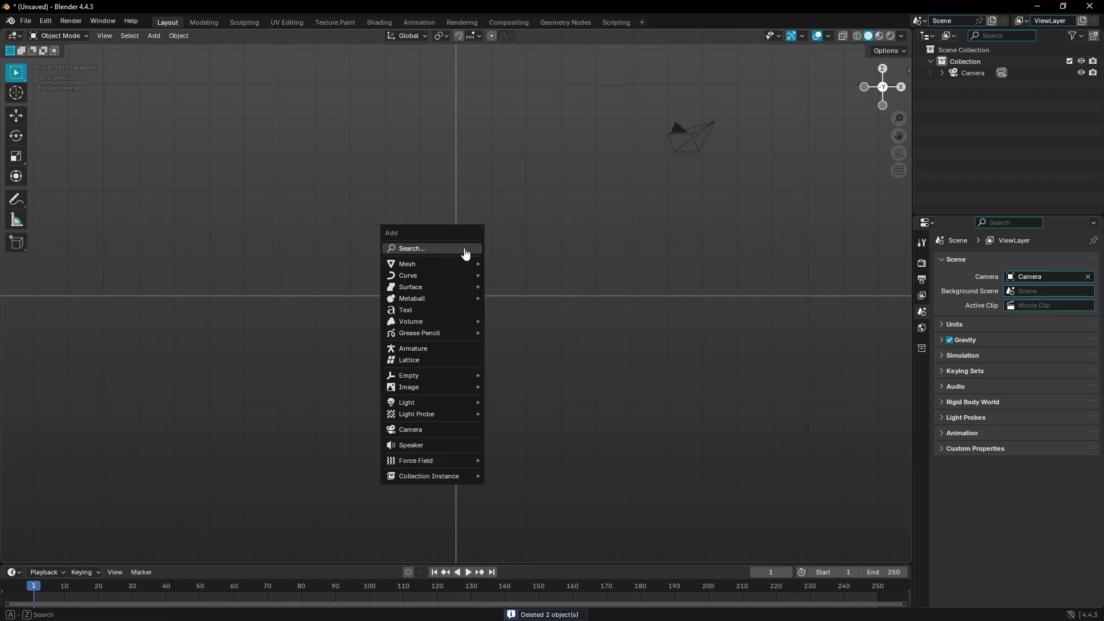
mouse_move(465, 264)
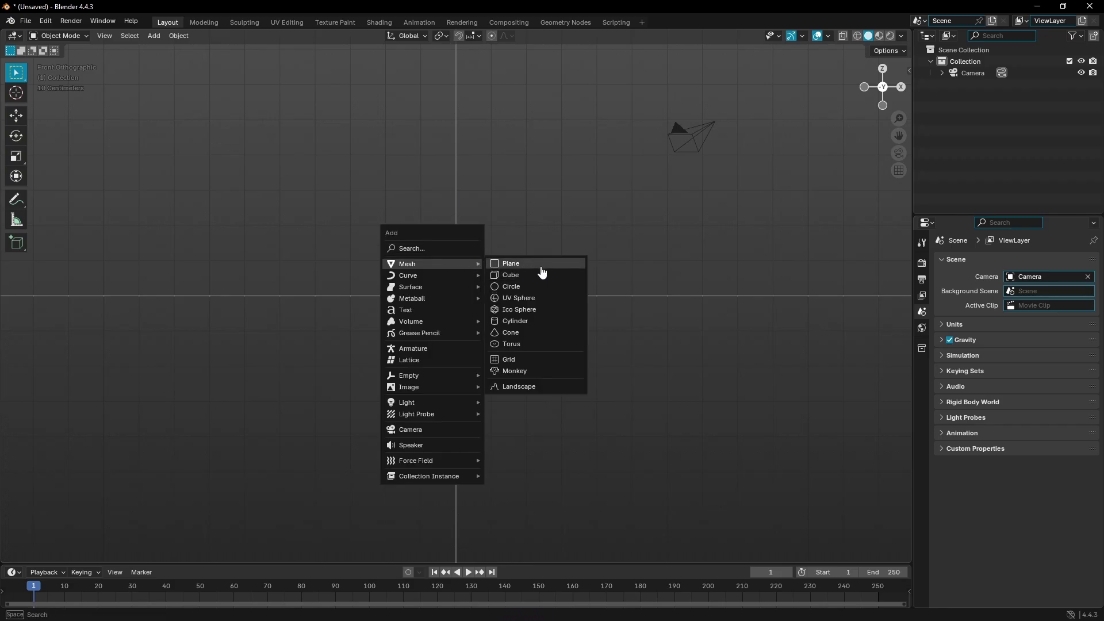
mouse_move(444, 394)
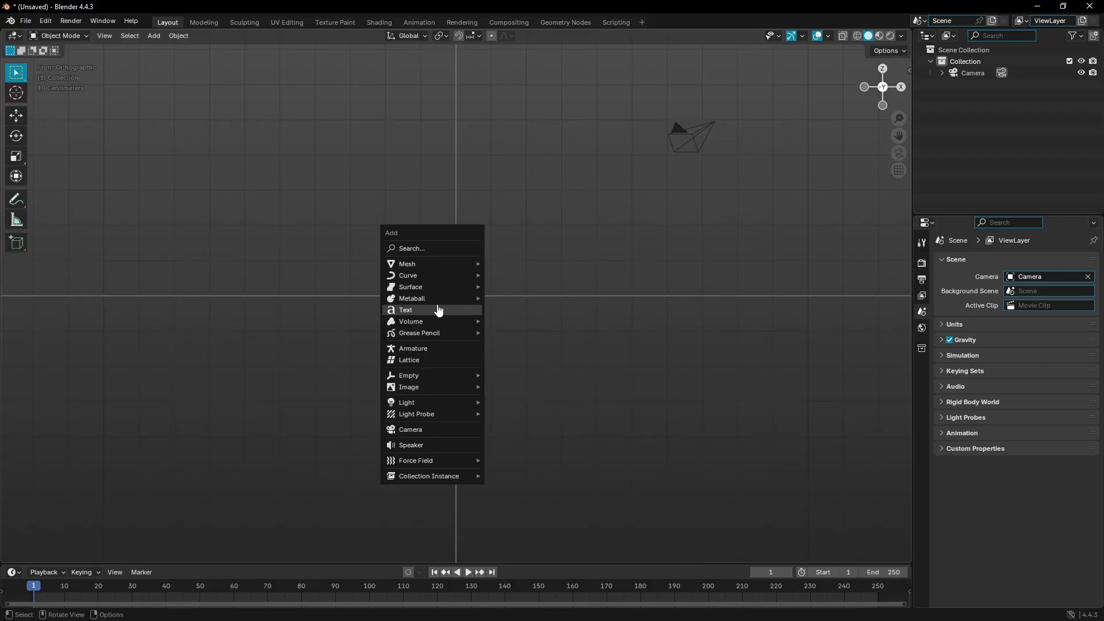
mouse_move(424, 265)
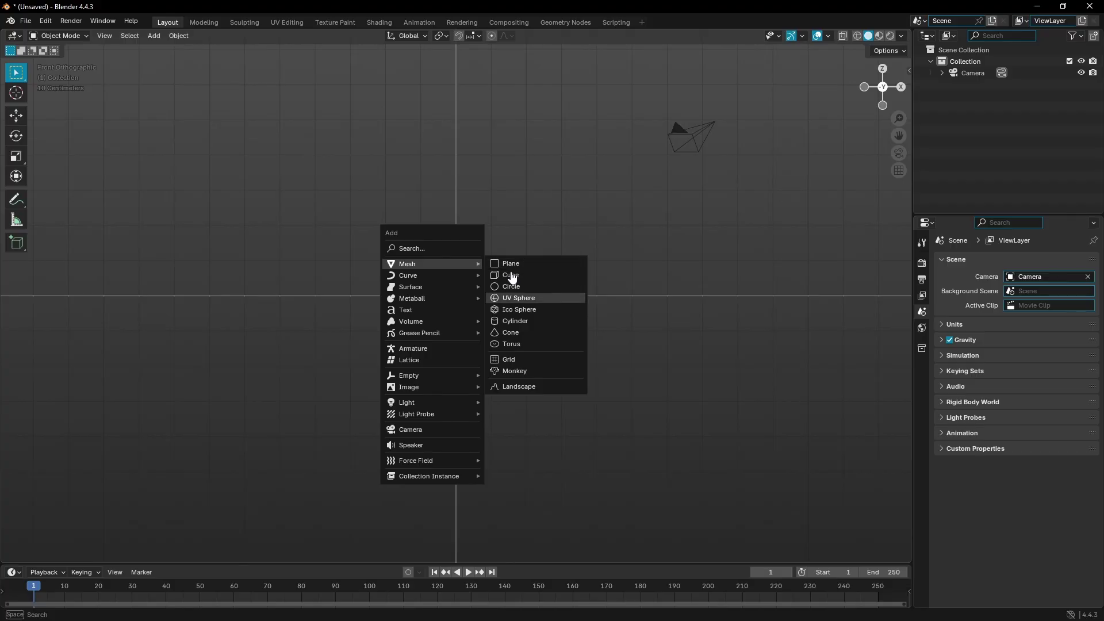
left_click(530, 265)
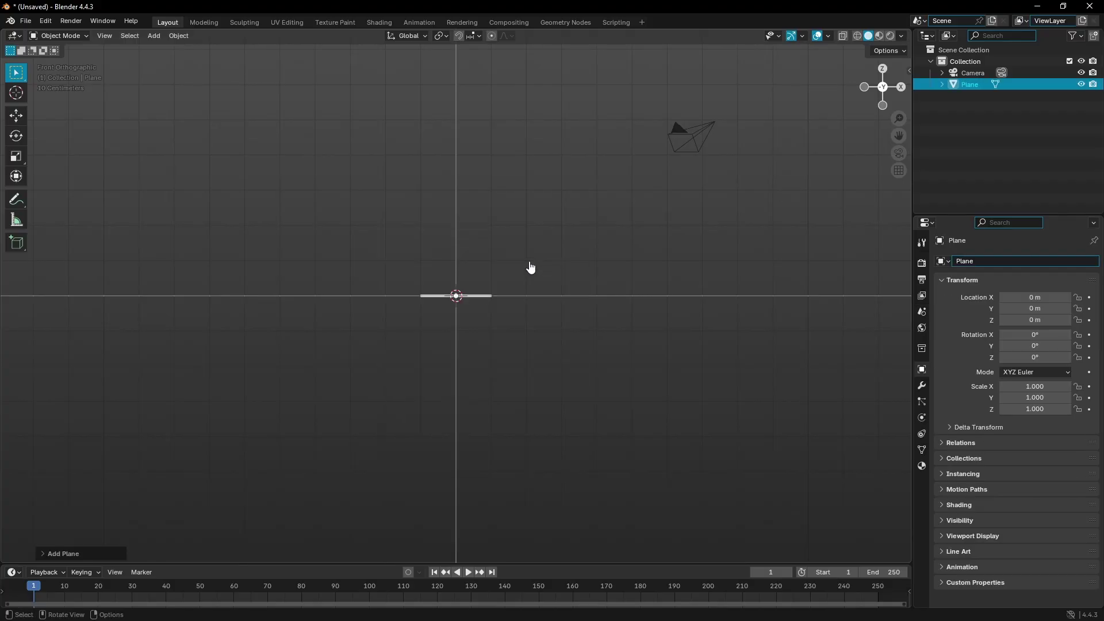
Step: Rotate the plane 90° about the global X axis so it stands upright
key("r")
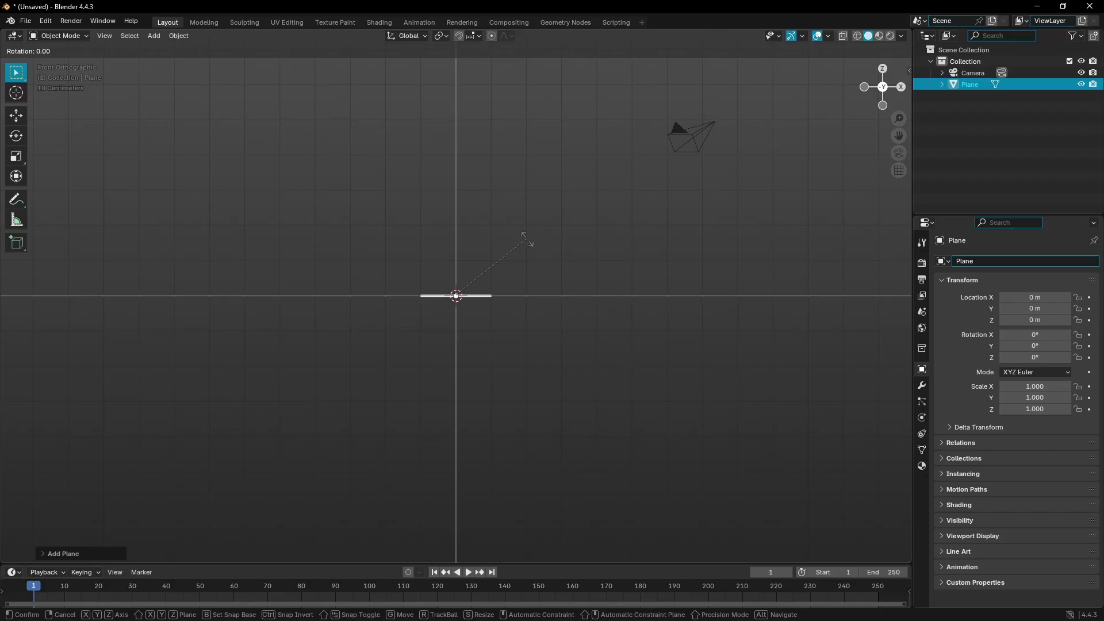
type("x90")
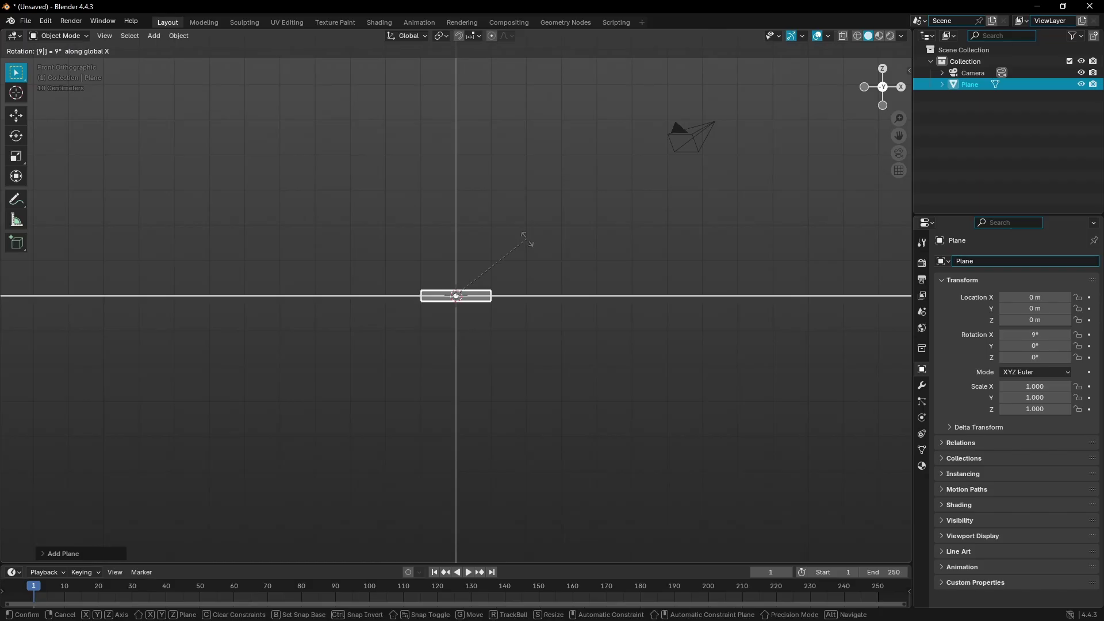
key("Return")
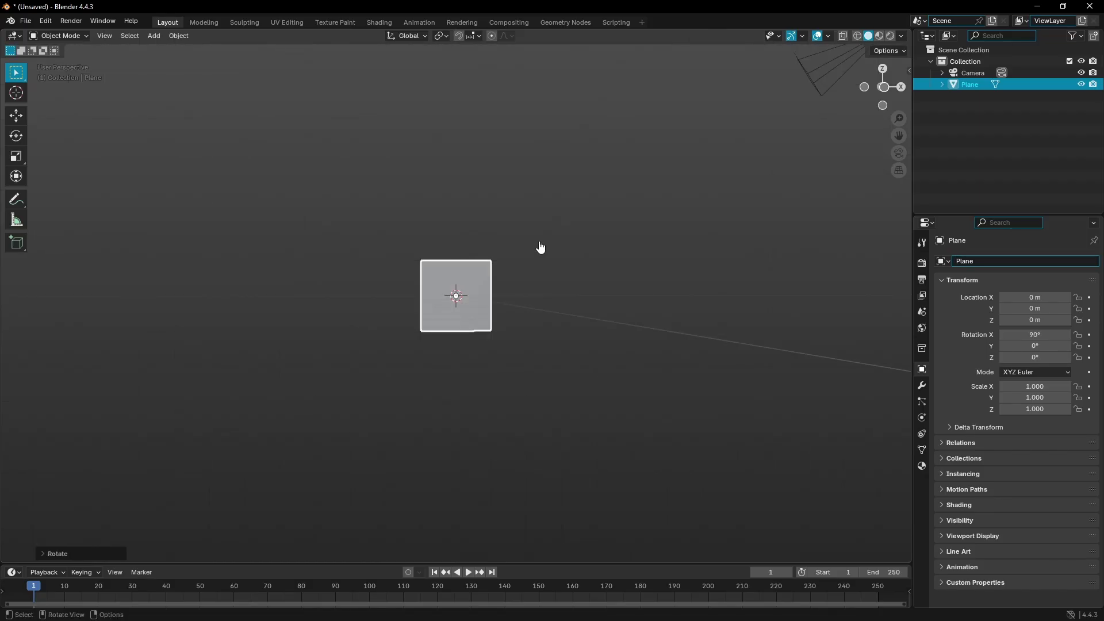
Step: Assign the existing material named Material to the upright plane
scroll(544, 262, "up", 3)
middle_click_drag(547, 276, 490, 241)
scroll(454, 309, "up", 2)
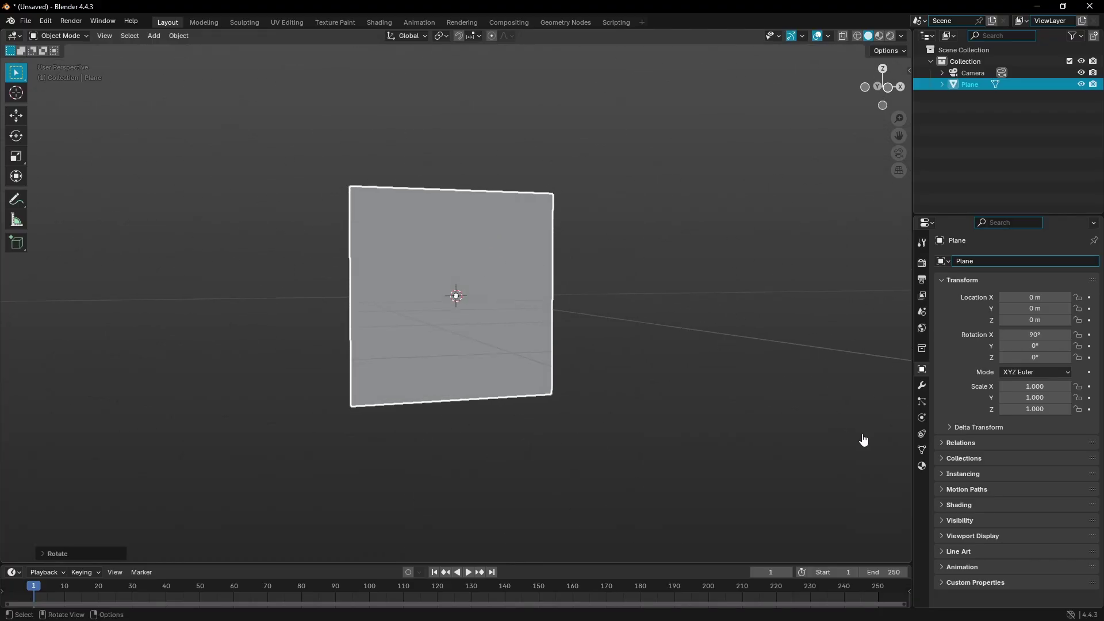
left_click(922, 466)
left_click(941, 310)
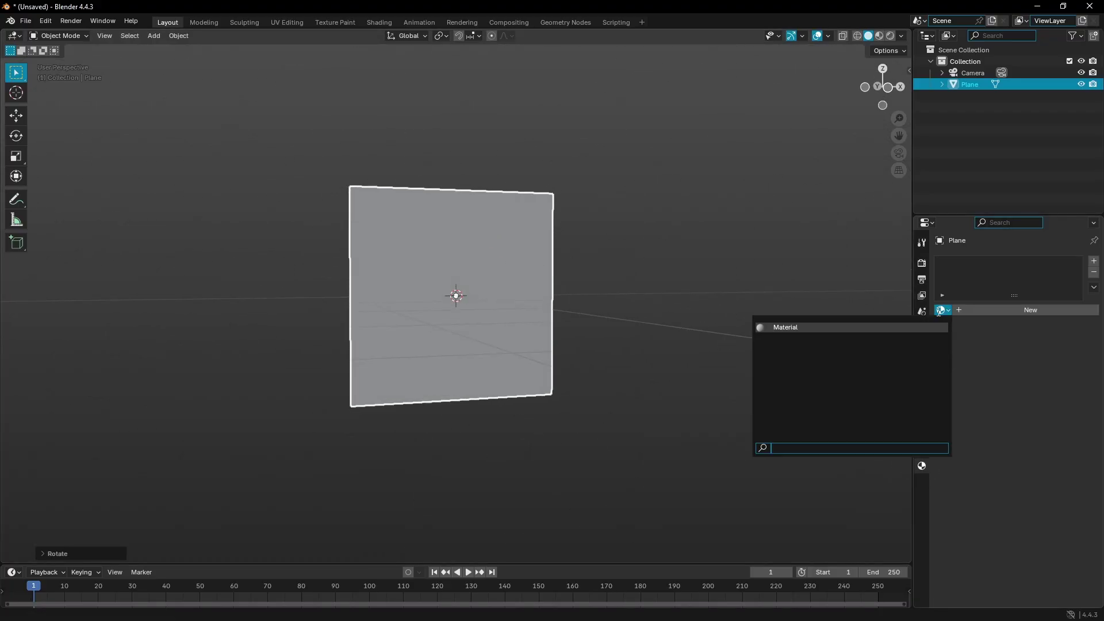
left_click(892, 328)
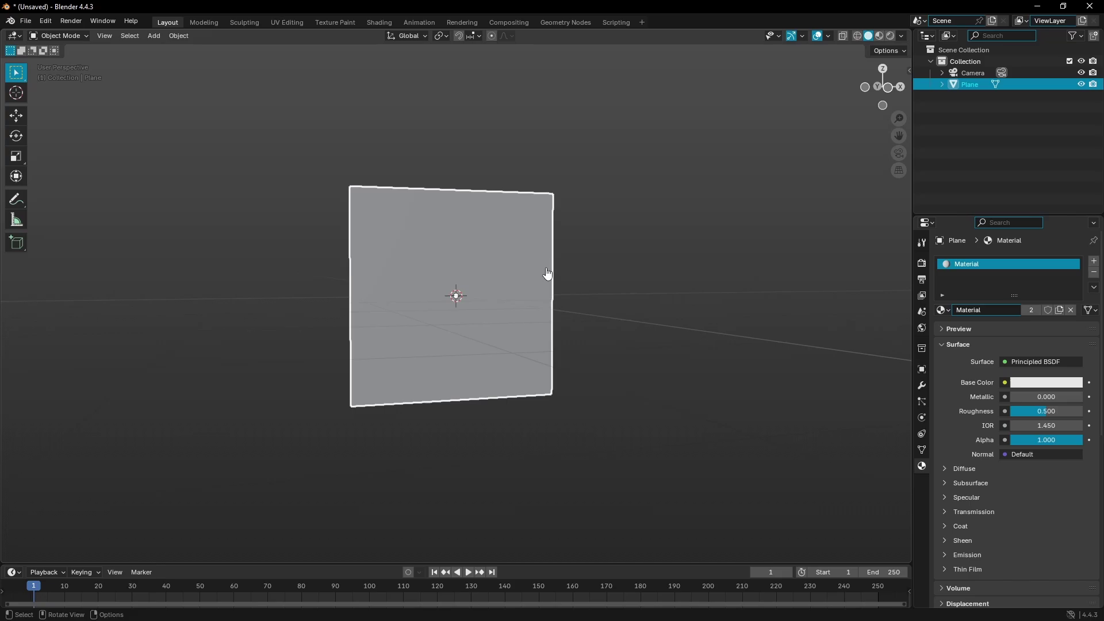
Step: Set the material's Base Color to an Image Texture and load blender_logo_no_socket_white.png into it
left_click(1006, 384)
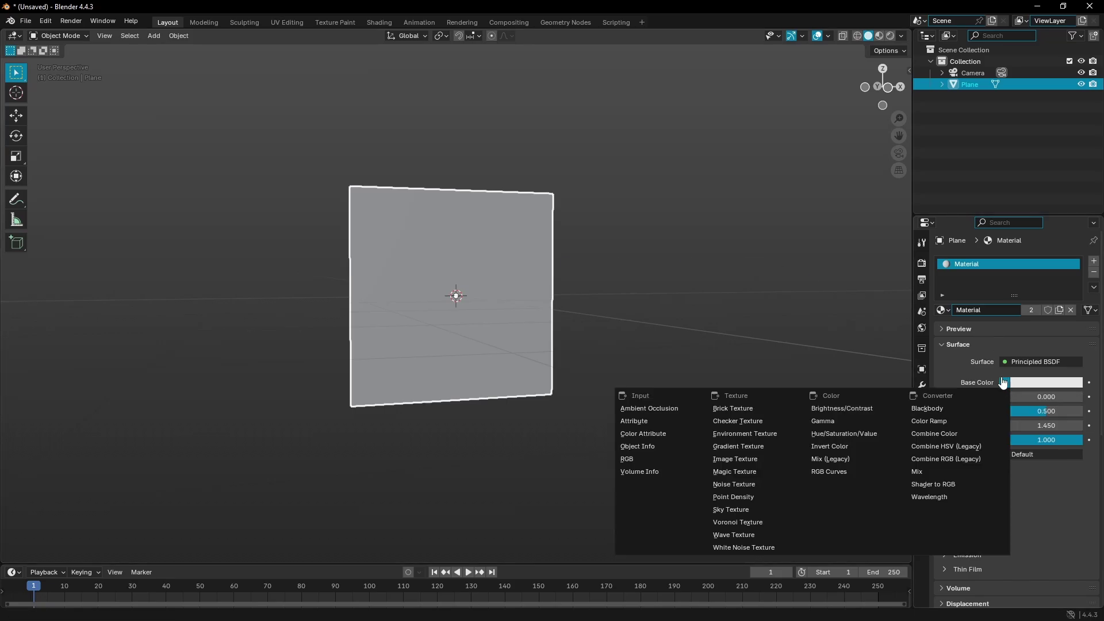
left_click(779, 460)
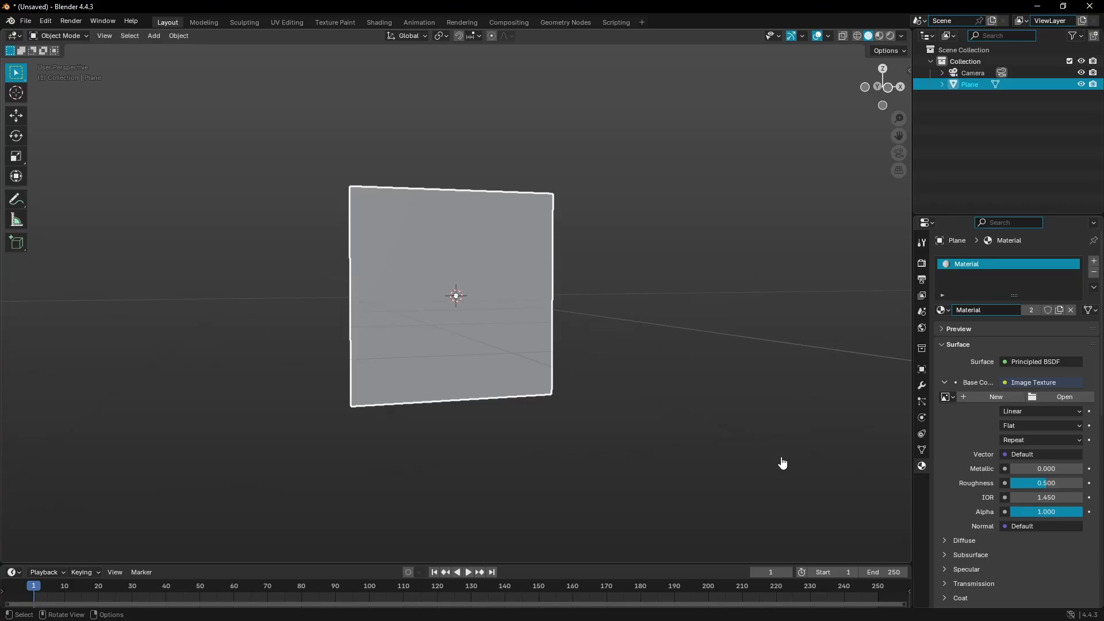
left_click(1067, 402)
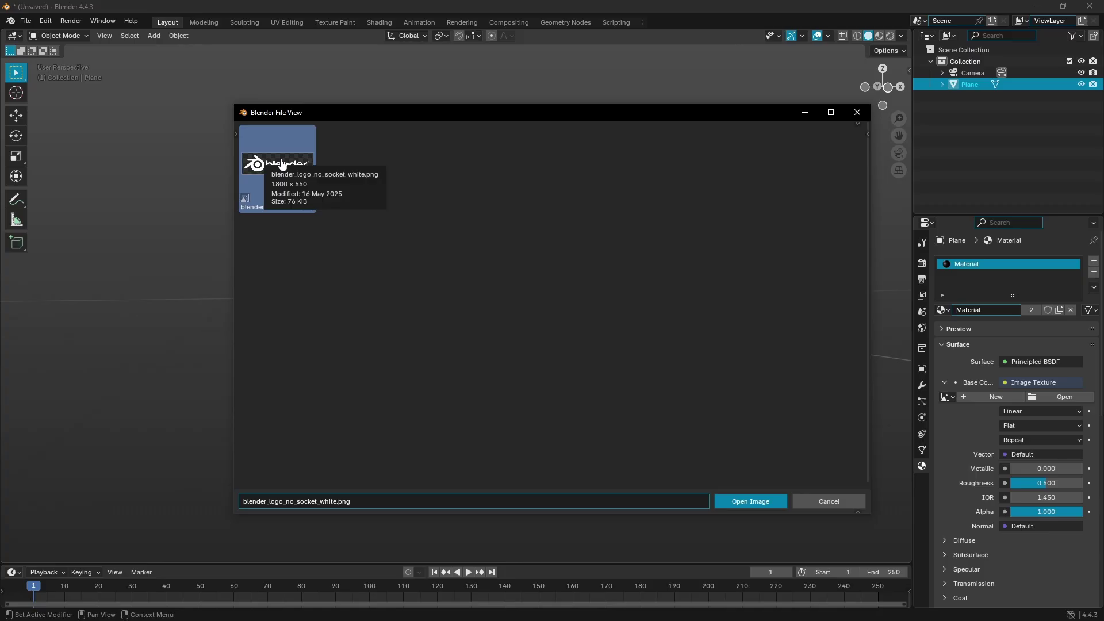
left_click(748, 502)
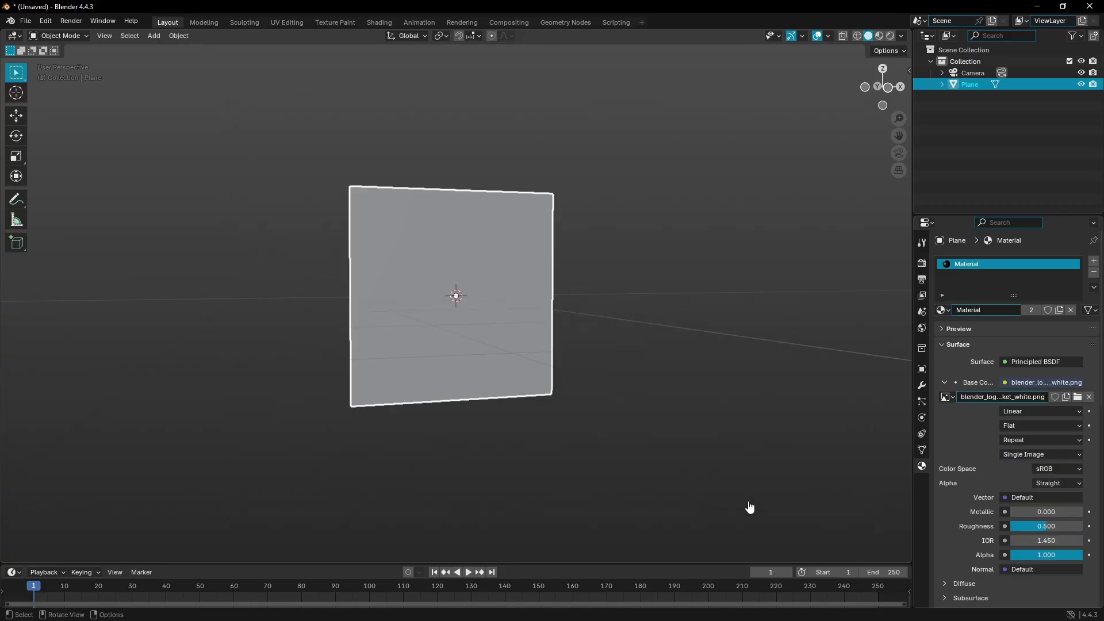
Step: Display the viewport in rendered shading and widen the plane along X to match the logo's proportions
left_click(891, 36)
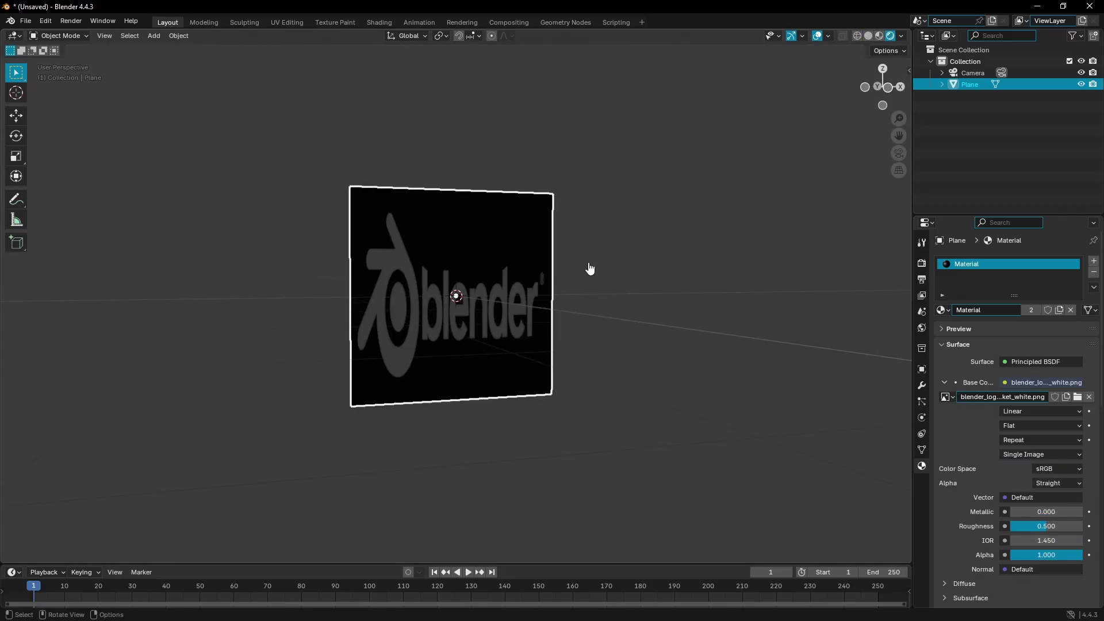
middle_click_drag(589, 269, 566, 321)
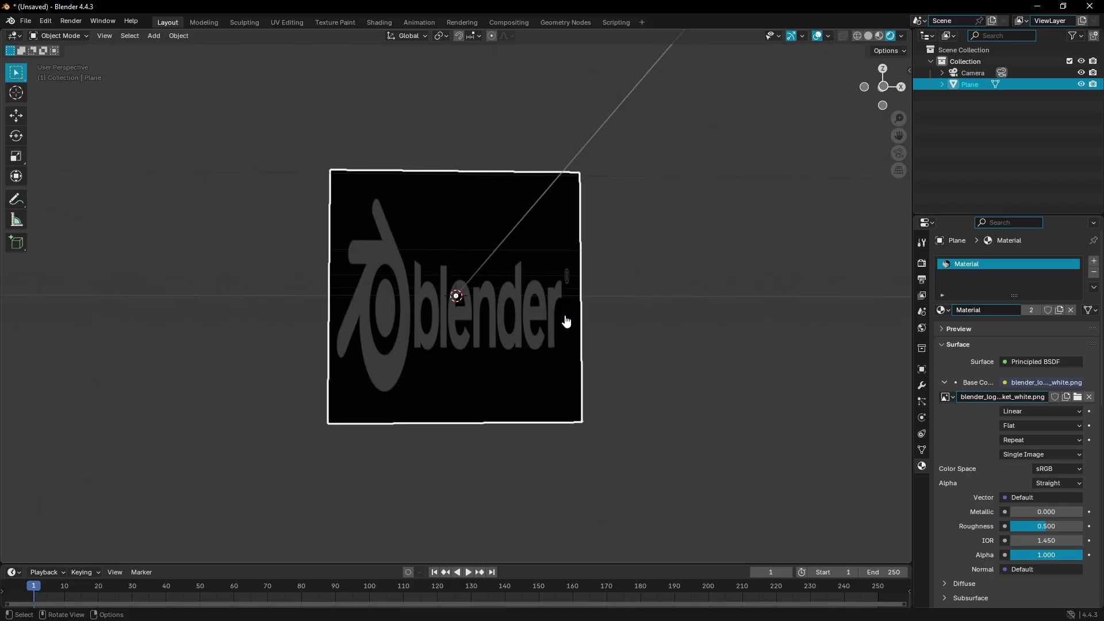
key("s")
key("x")
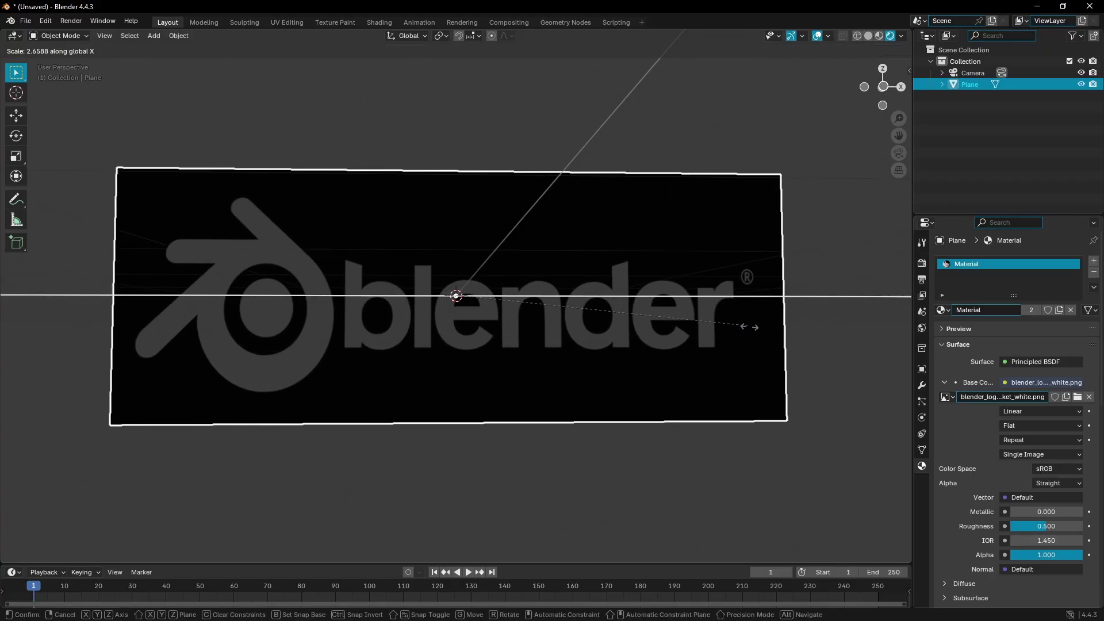
left_click(791, 331)
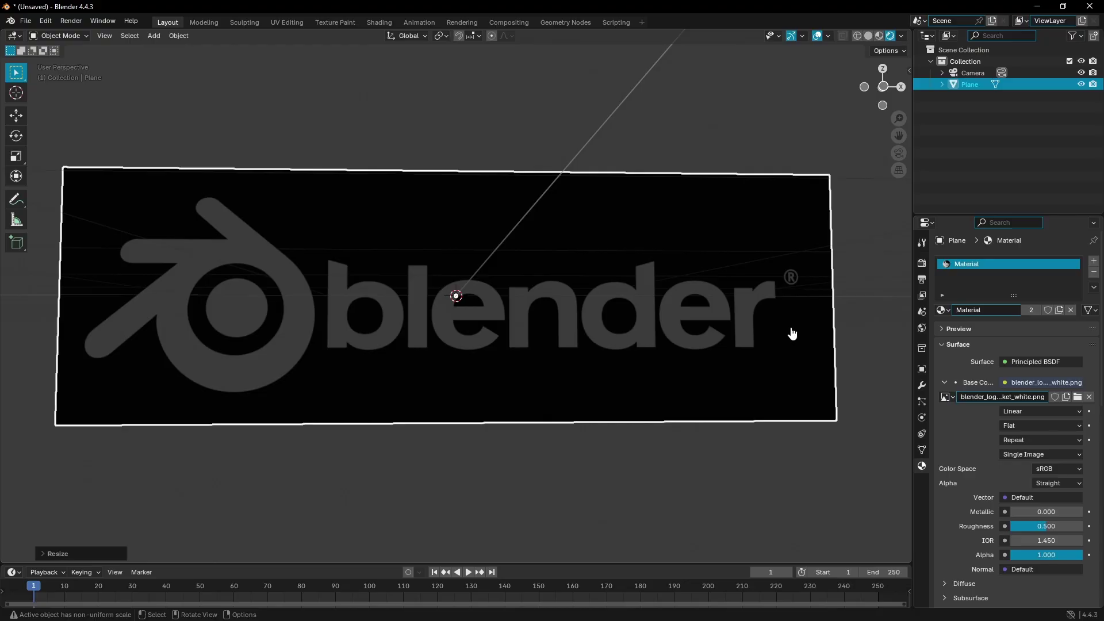
Step: Split the 3D viewport into two side-by-side areas and turn one of them into a Shader Editor
middle_click_drag(791, 333, 708, 391)
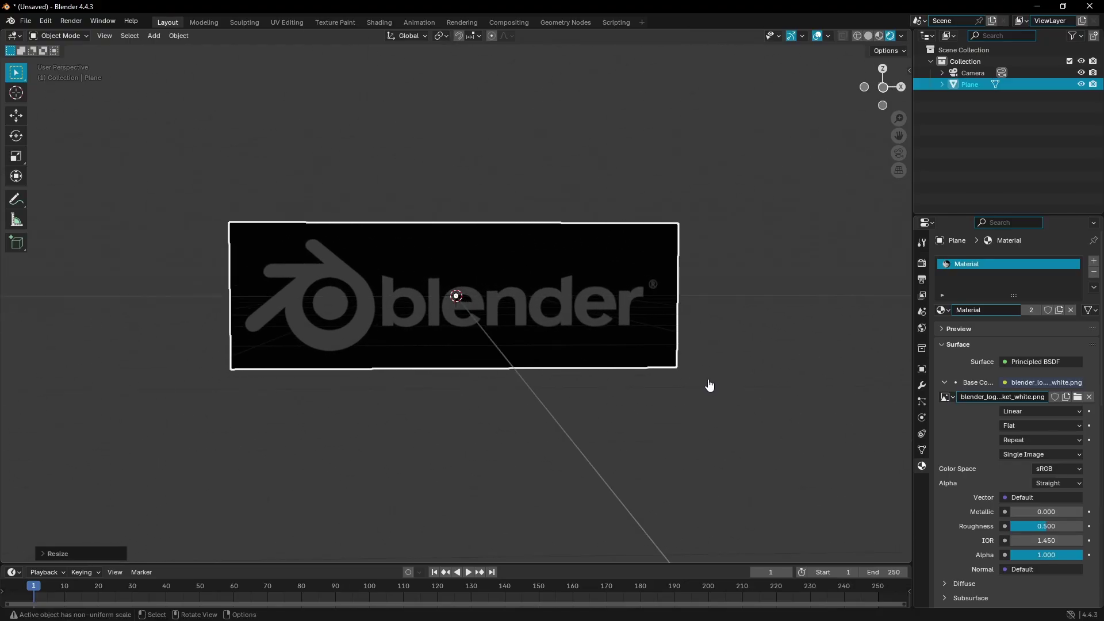
middle_click_drag(565, 235, 393, 152)
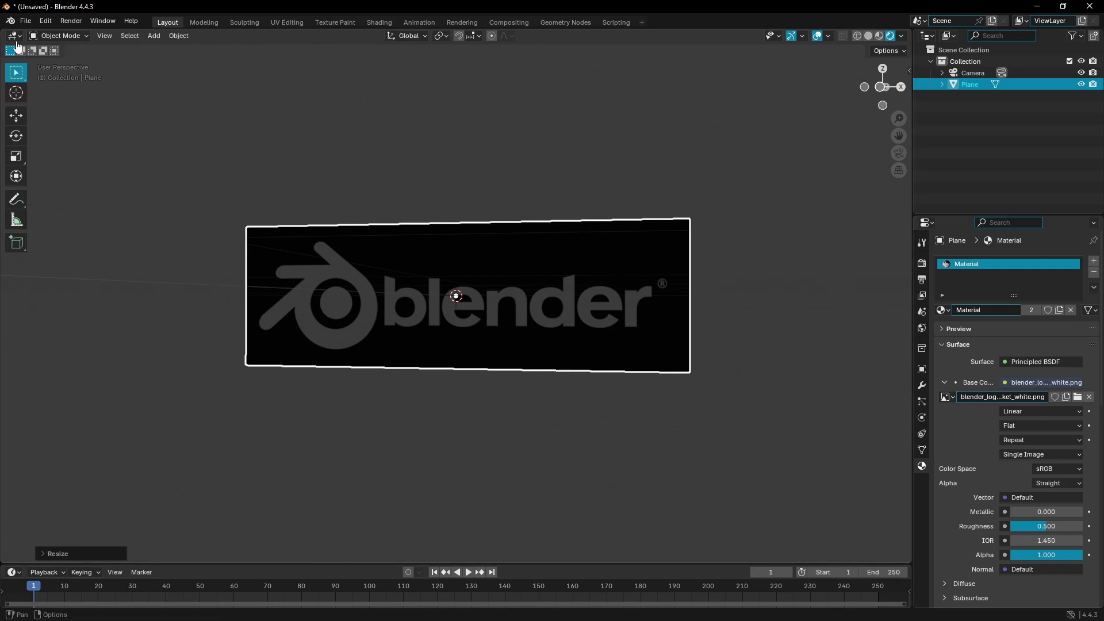
left_click_drag(5, 32, 465, 53)
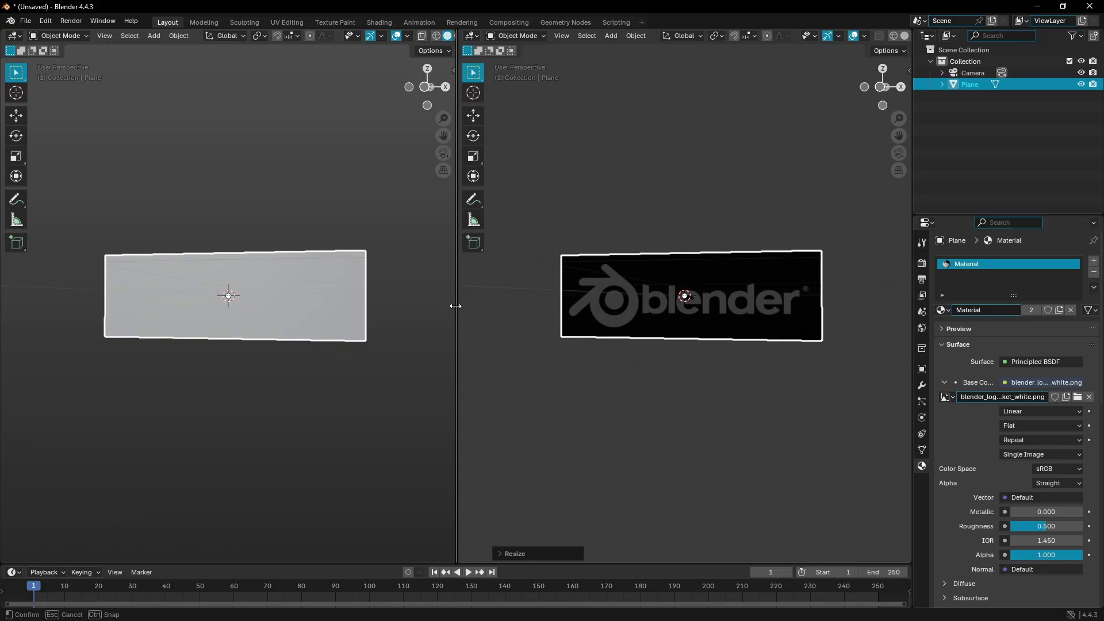
left_click_drag(457, 305, 492, 308)
left_click(16, 37)
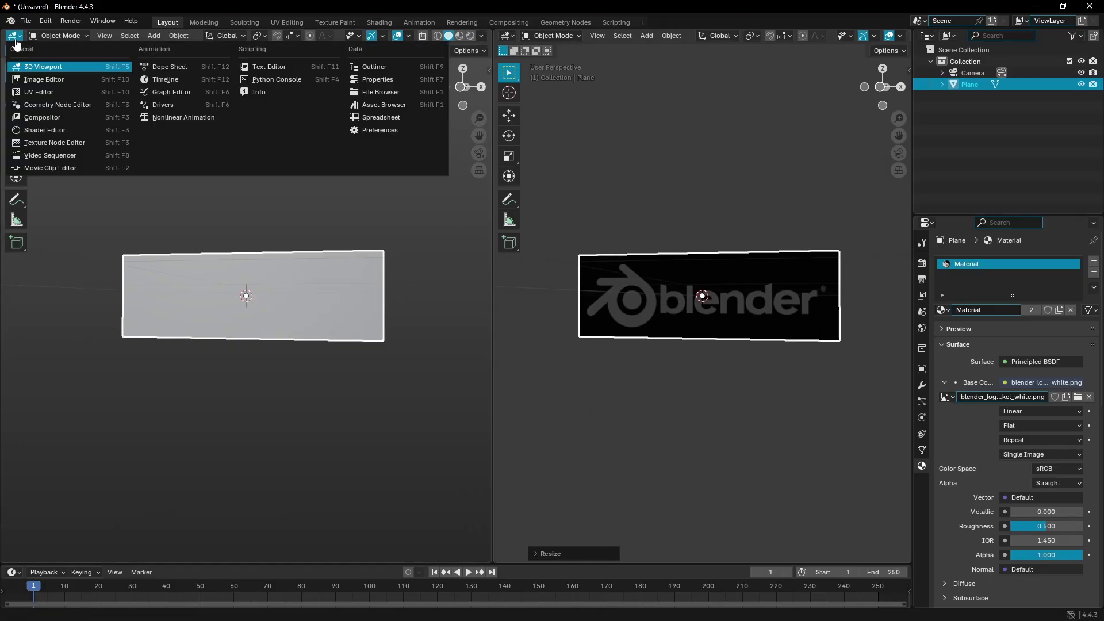
left_click(86, 130)
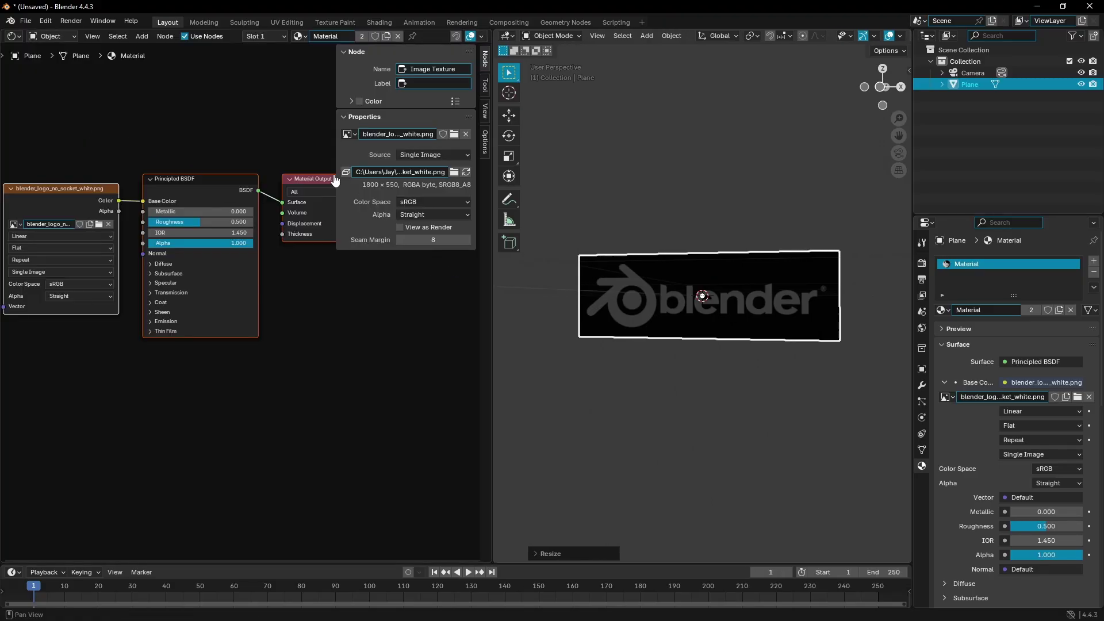
Step: Space the image texture node away from the Principled BSDF and connect its Alpha output to the shader's Alpha input
key("n")
middle_click_drag(179, 133, 303, 144)
left_click_drag(188, 208, 88, 153)
left_click(189, 155)
middle_click_drag(163, 135, 196, 150)
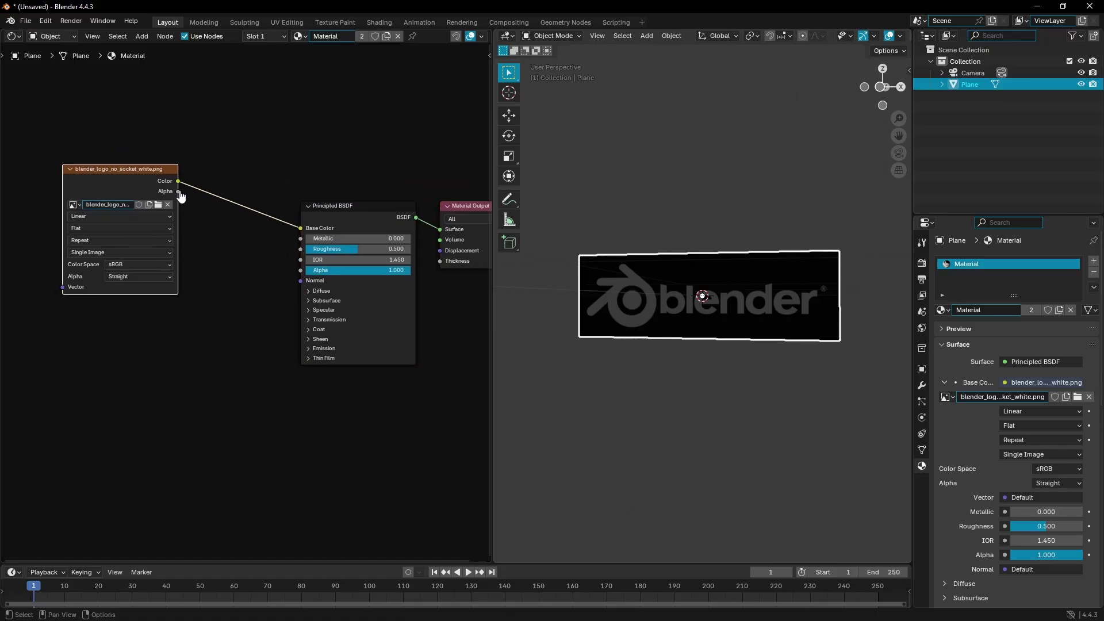
left_click_drag(180, 194, 301, 270)
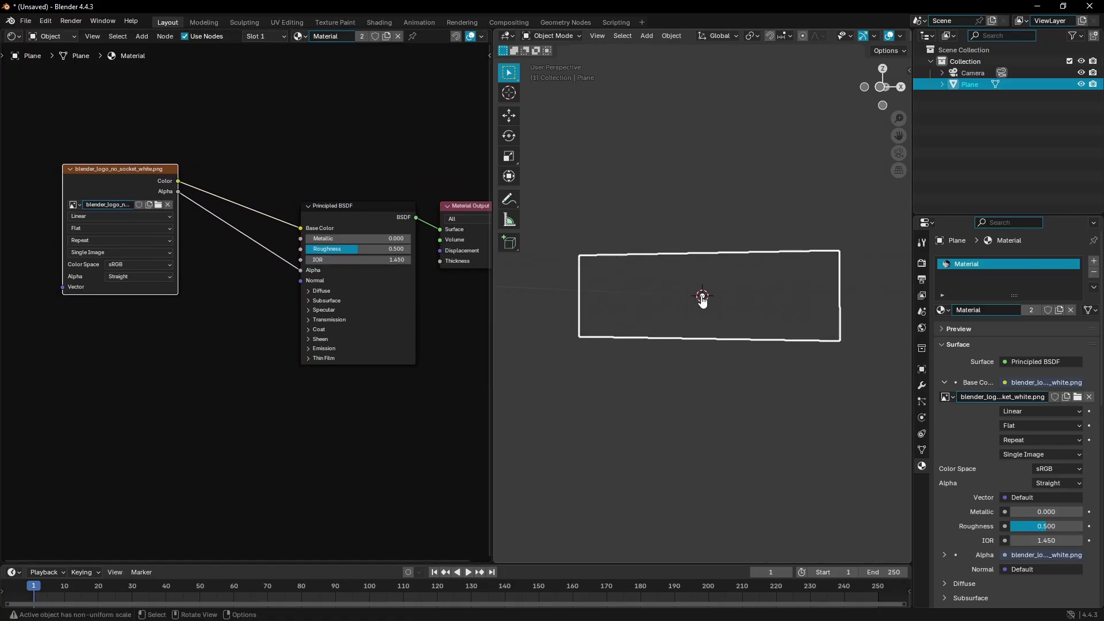
Step: Add a point light to the scene and move it off the origin to illuminate the logo plane
middle_click_drag(700, 301, 964, 399)
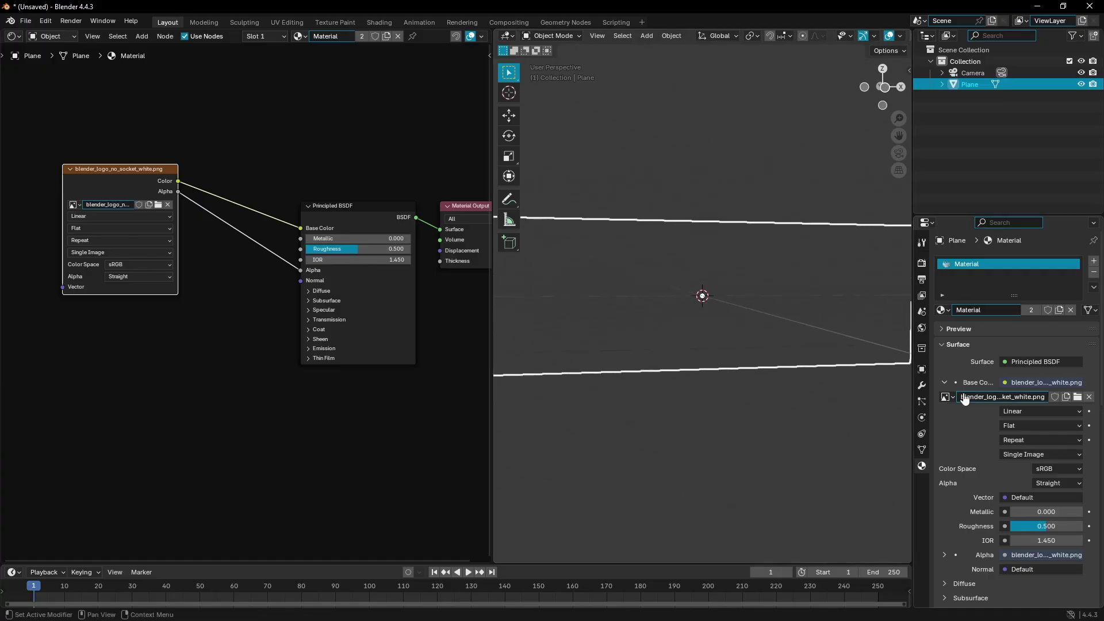
left_click(922, 327)
middle_click_drag(727, 299, 708, 278)
key("shift+a")
mouse_move(717, 424)
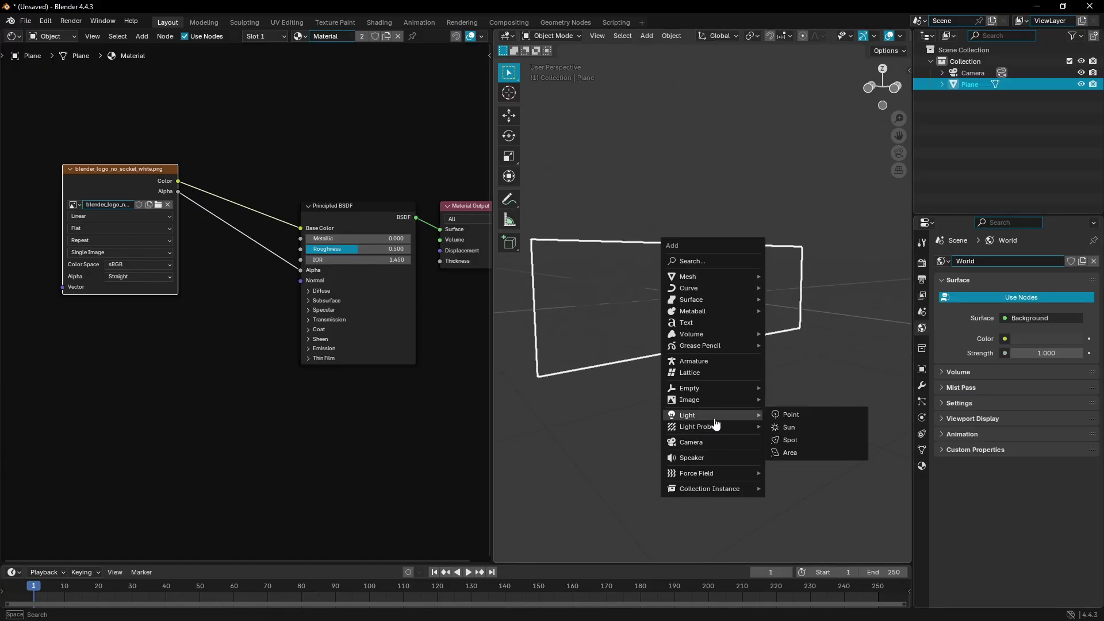
left_click(790, 414)
middle_click_drag(653, 310, 742, 299)
key("g")
key("x")
left_click(780, 328)
Step: Raise the point light's power to brighten the logo and reselect the logo plane
left_click(921, 416)
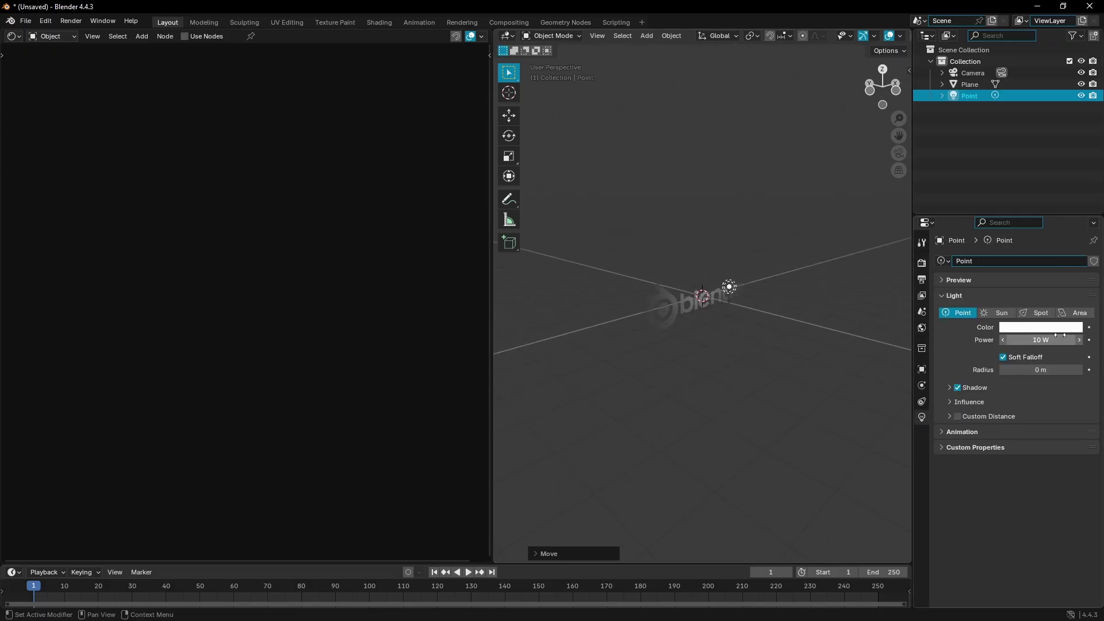
left_click_drag(1060, 336, 1087, 336)
scroll(779, 344, "up", 5)
left_click(755, 325)
middle_click_drag(722, 307, 649, 280)
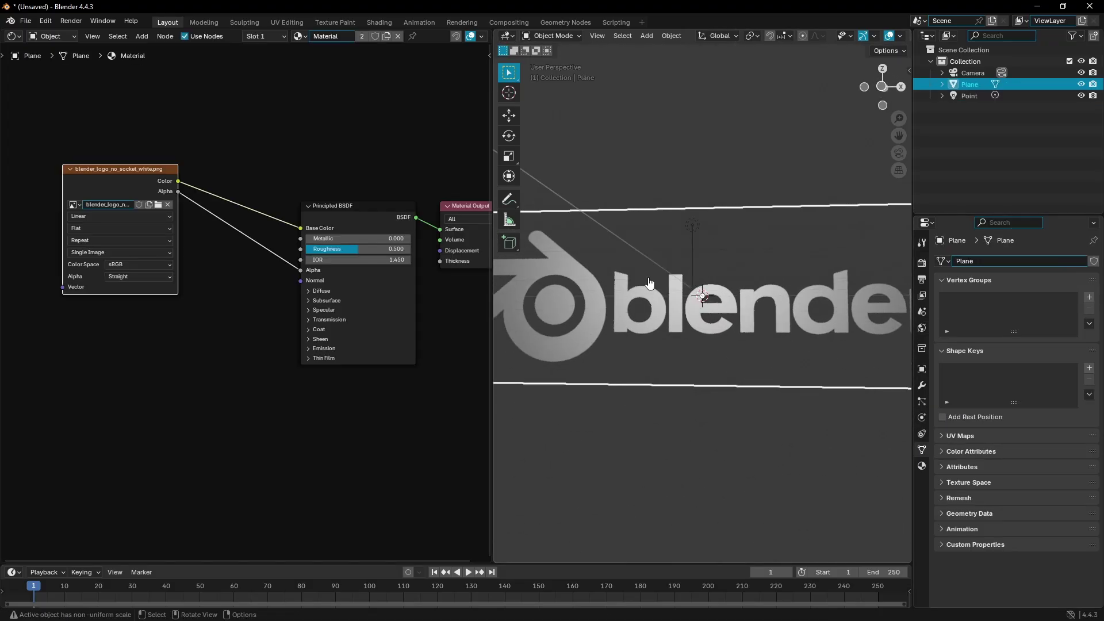
Step: Disconnect the image's Alpha link from the Principled BSDF to compare the plane's background, and undo the disconnection
left_click_drag(300, 270, 282, 276)
scroll(621, 305, "down", 2)
middle_click_drag(621, 304, 687, 305)
key("ctrl+z")
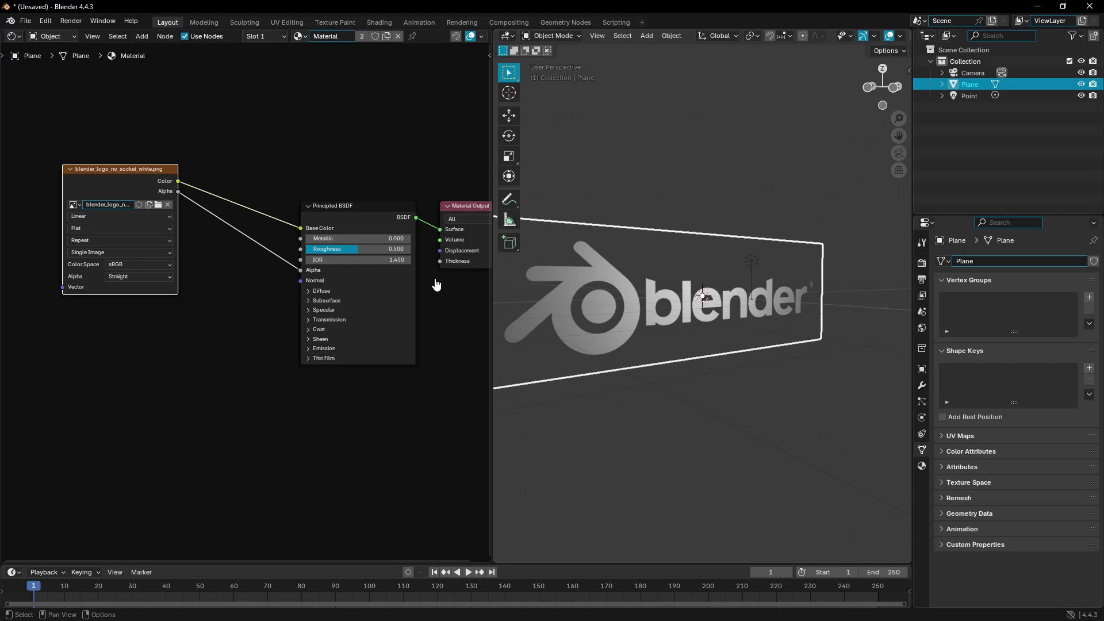
Step: Add a monkey mesh and move it behind the logo plane to test the transparency
middle_click_drag(799, 258, 653, 255)
middle_click_drag(768, 210, 791, 236)
middle_click_drag(680, 263, 727, 261)
key("shift+a")
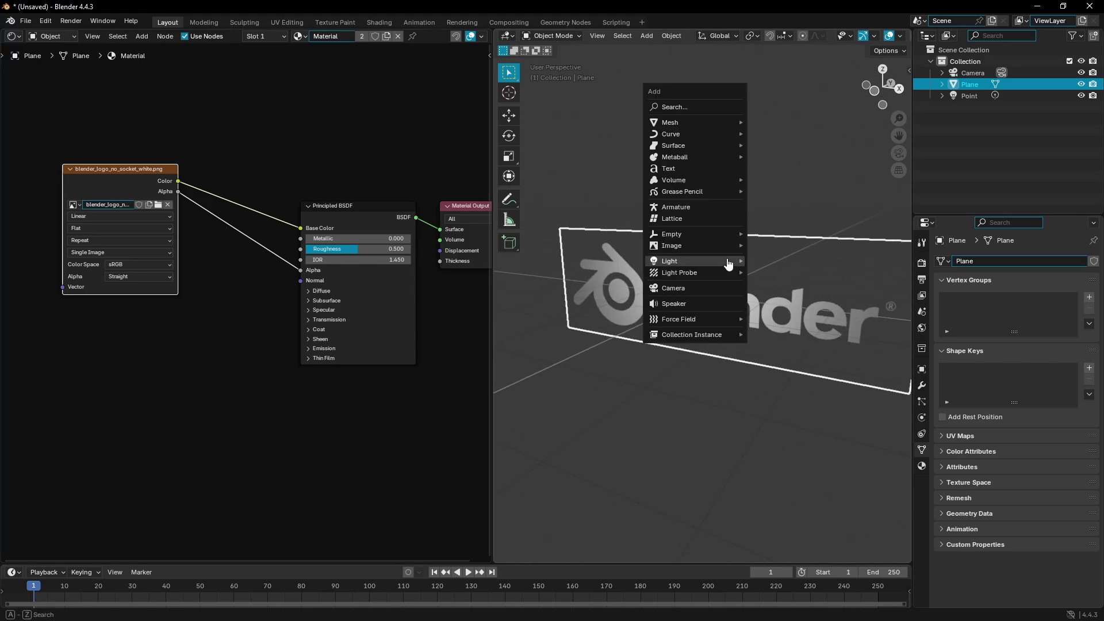
mouse_move(678, 123)
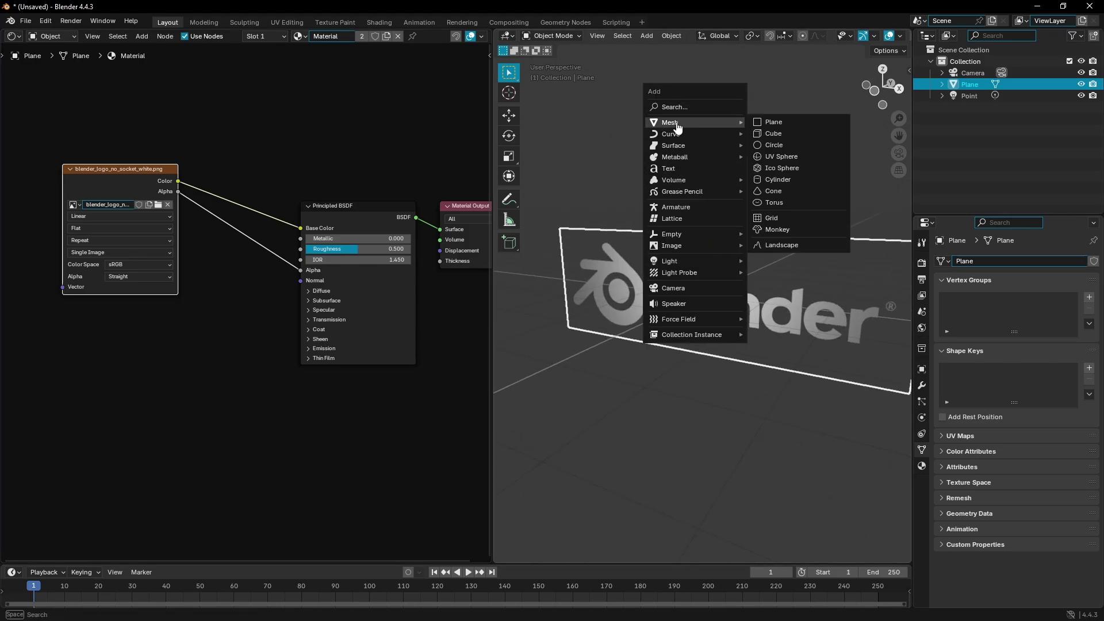
left_click(777, 230)
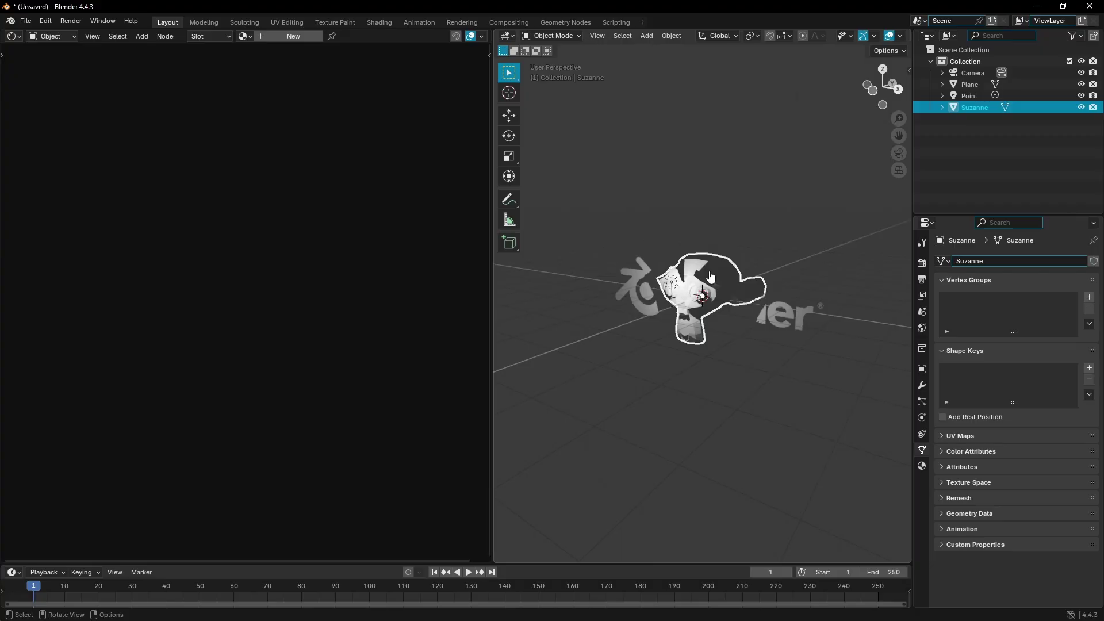
key("g")
key("x")
left_click(727, 273)
key("alt+a")
scroll(760, 319, "up", 2)
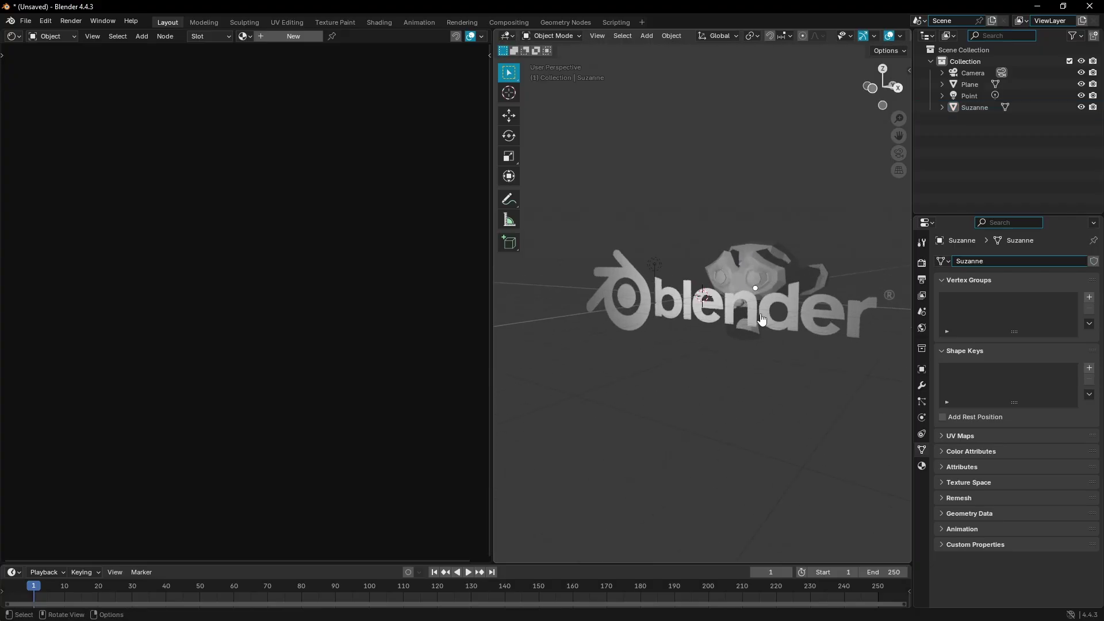
middle_click_drag(761, 321, 822, 286)
Step: Select the logo plane, detach the image's Alpha link from the Principled BSDF for comparison, and undo it
left_click(700, 339)
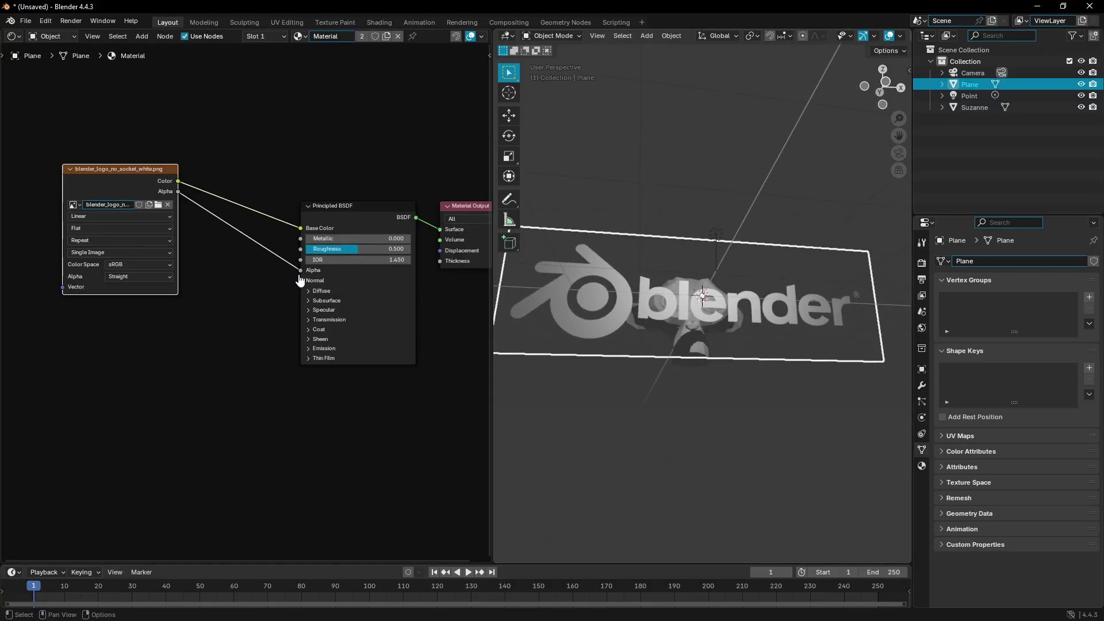
left_click_drag(300, 270, 214, 289)
key("ctrl+z")
Step: Delete the monkey mesh behind the logo
middle_click_drag(800, 167, 745, 238)
left_click(744, 242)
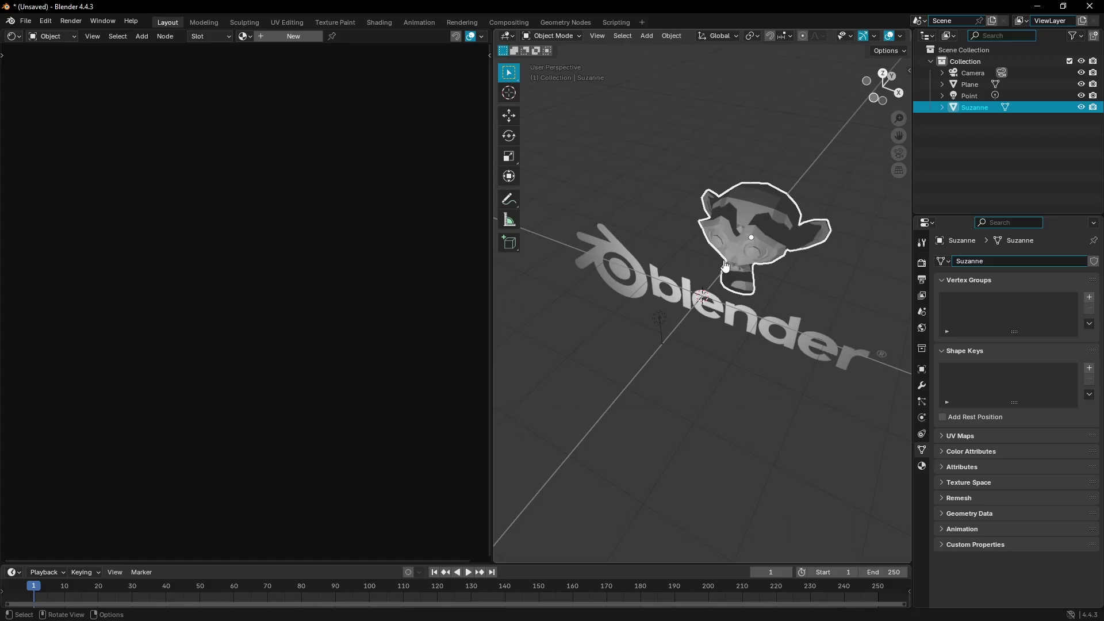
key("Delete")
left_click(694, 309)
middle_click_drag(693, 309, 755, 269)
Step: Reselect the logo plane and space out its image texture and Principled BSDF nodes
left_click(741, 263)
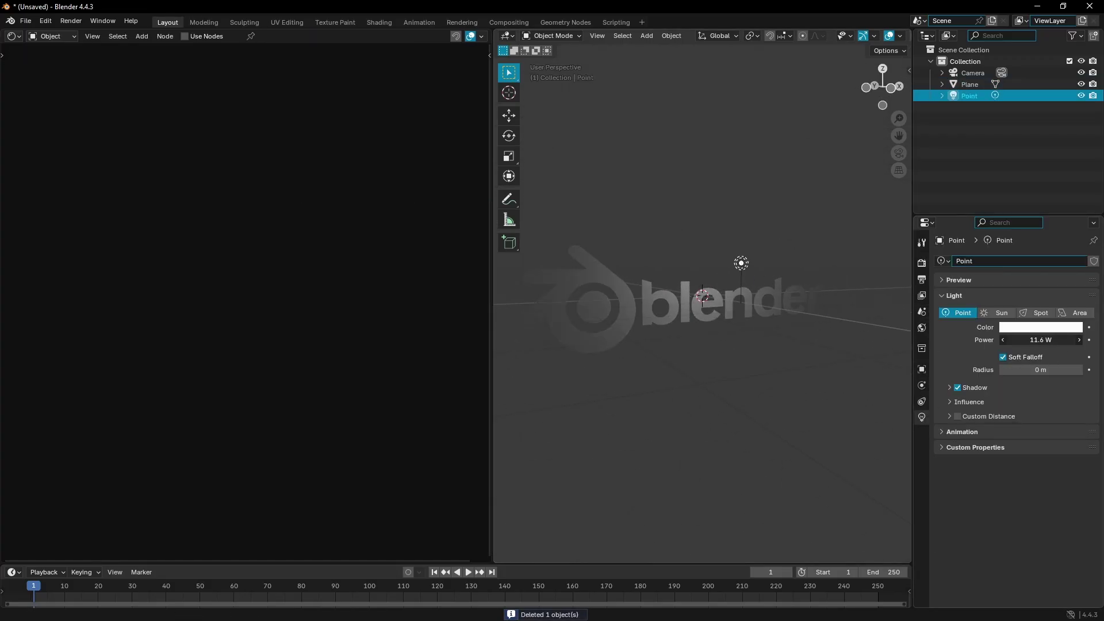
scroll(792, 311, "up", 3)
left_click(799, 320)
middle_click_drag(799, 321, 722, 313)
left_click_drag(373, 205, 339, 152)
middle_click_drag(460, 207, 400, 215)
left_click_drag(416, 216, 427, 178)
left_click_drag(59, 179, 66, 176)
mouse_move(169, 152)
middle_mouse_down()
mouse_move(229, 136)
mouse_move(175, 159)
middle_mouse_up()
scroll(288, 222, "up", 1)
middle_click_drag(285, 231, 338, 242)
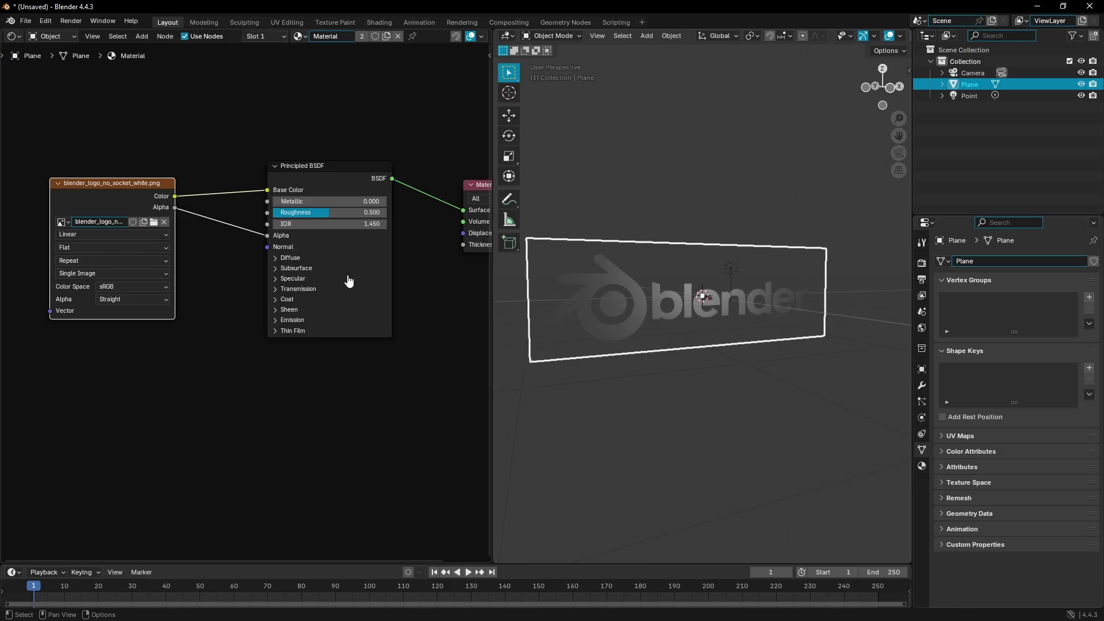
left_click_drag(126, 201, 104, 196)
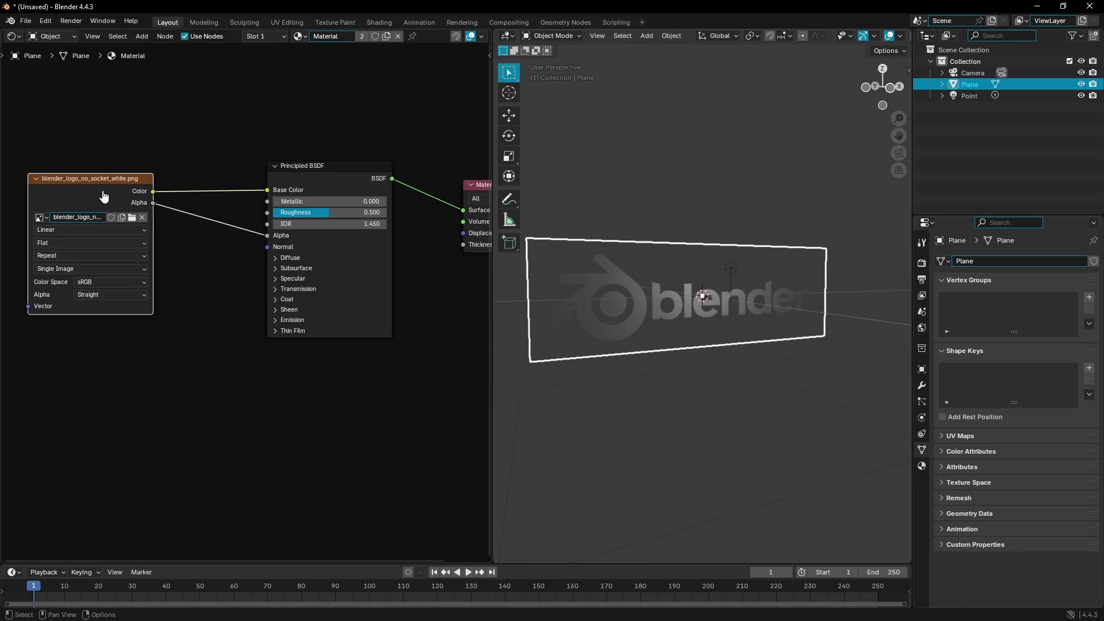
Step: Expand the Principled BSDF's Emission settings, try a strength of 2.2 on the white logo, and undo it
left_click(275, 321)
scroll(244, 328, "up", 2)
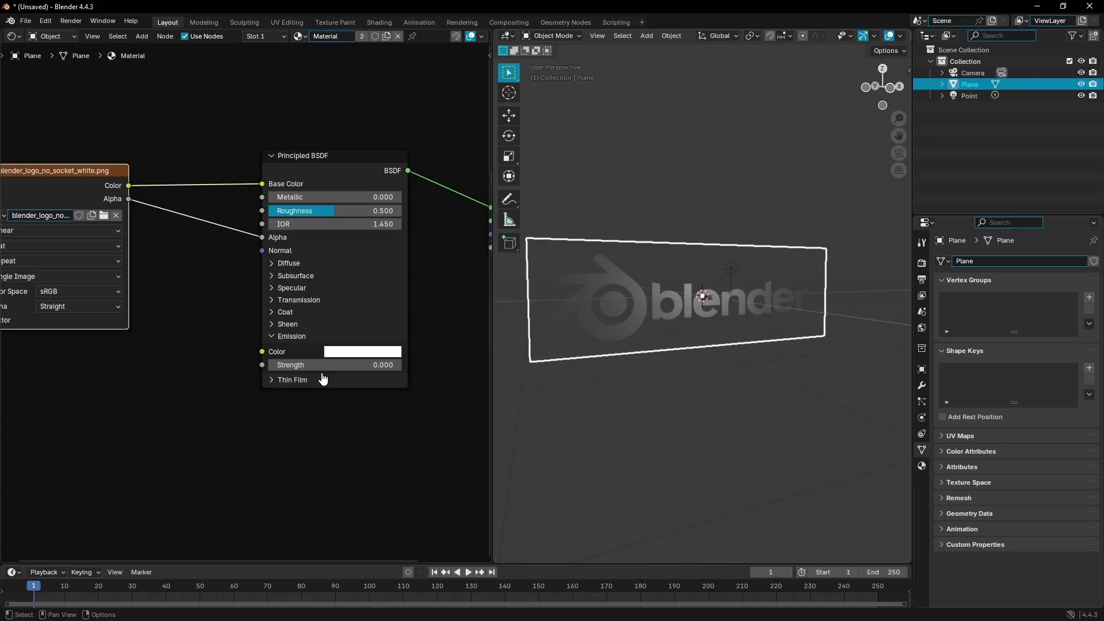
left_click_drag(319, 366, 360, 366)
key("ctrl+z")
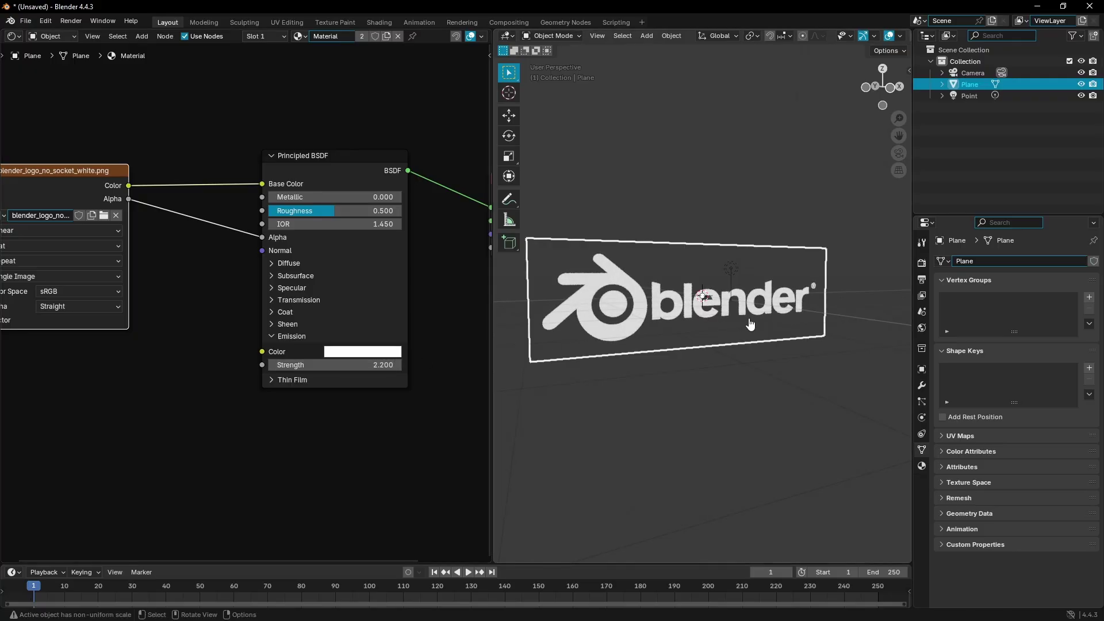
scroll(739, 302, "up", 2)
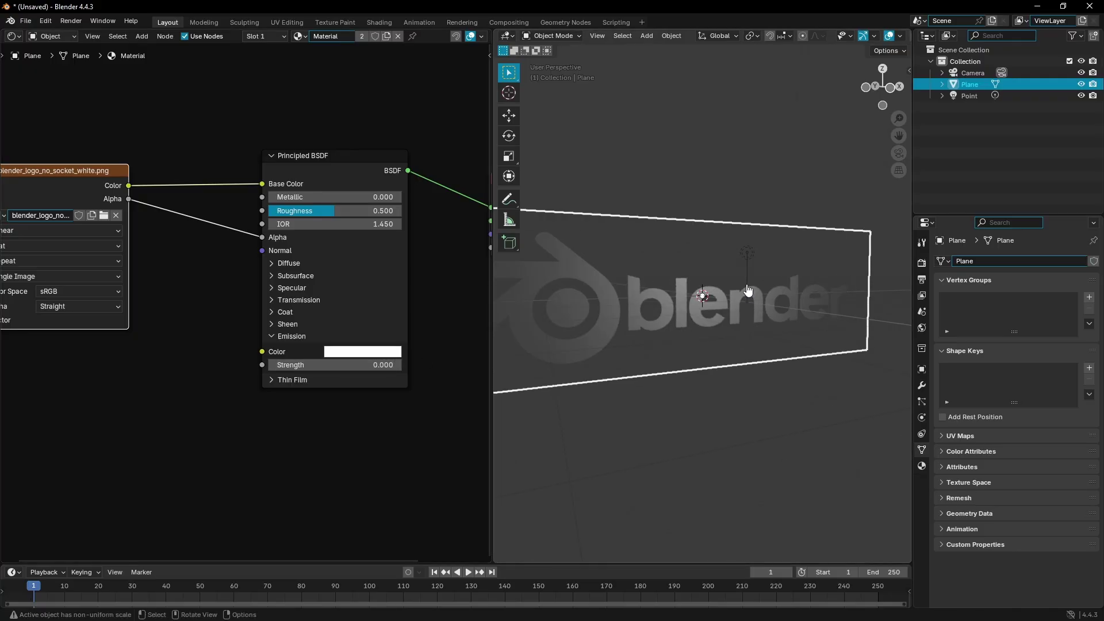
scroll(681, 285, "down", 2)
middle_click_drag(680, 286, 734, 308)
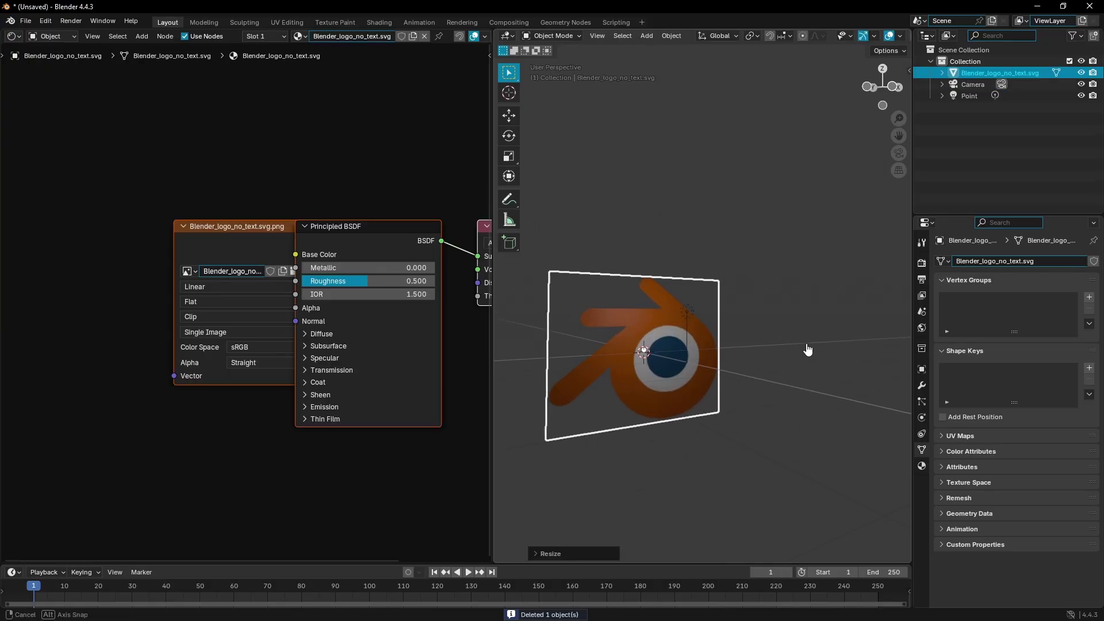
Step: Move the Blender_logo_no_text.svg.png image texture node clear of the overlapping Principled BSDF
middle_click_drag(808, 350, 739, 348)
middle_click_drag(738, 348, 804, 371, "shift")
scroll(764, 308, "up", 2)
left_click(811, 318)
left_click(788, 367)
scroll(747, 384, "down", 2)
scroll(681, 314, "up", 5)
middle_click_drag(716, 308, 675, 245)
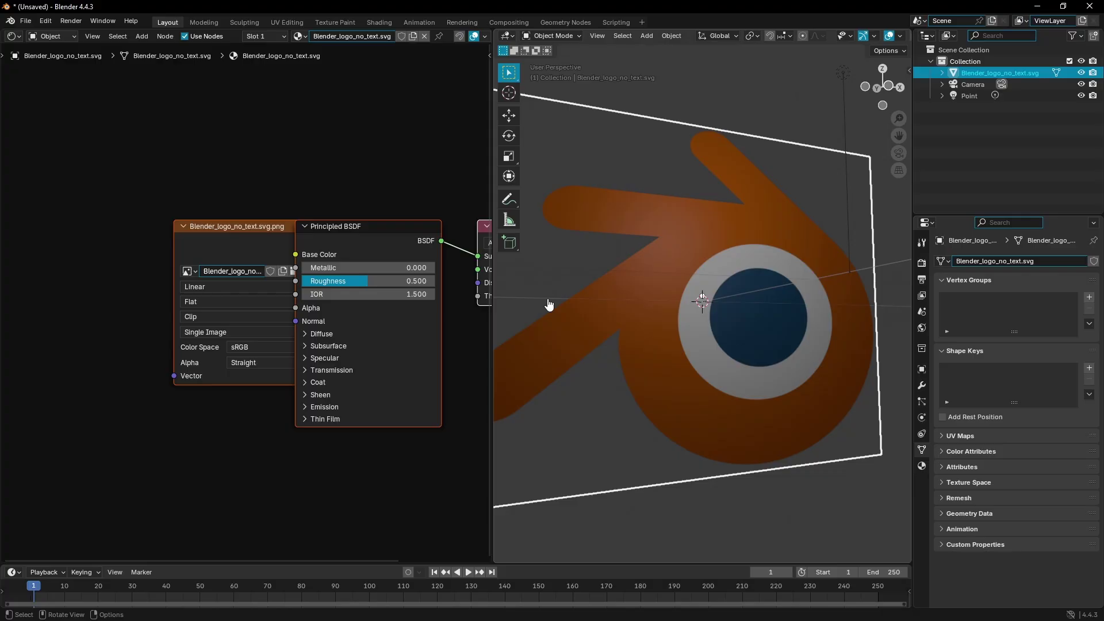
left_click(460, 282)
left_click_drag(242, 235, 110, 215)
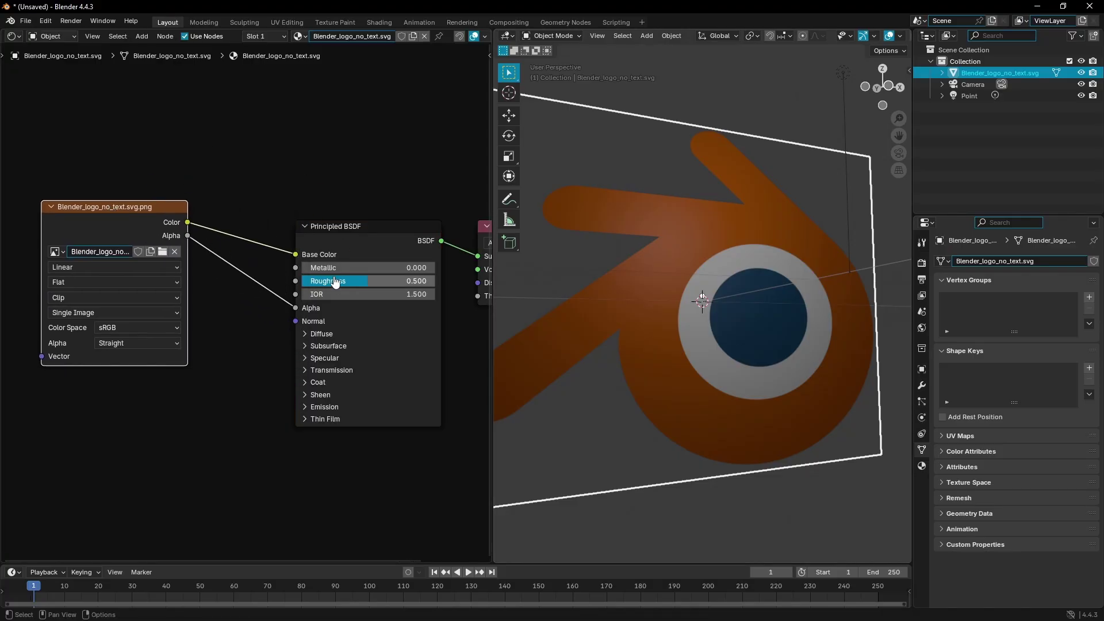
middle_click_drag(333, 280, 309, 263)
Step: Expand the Emission settings of the coloured logo's Principled BSDF and set the emission strength to 1
left_click(284, 391)
middle_click_drag(284, 397, 220, 383)
left_click_drag(282, 406, 305, 405)
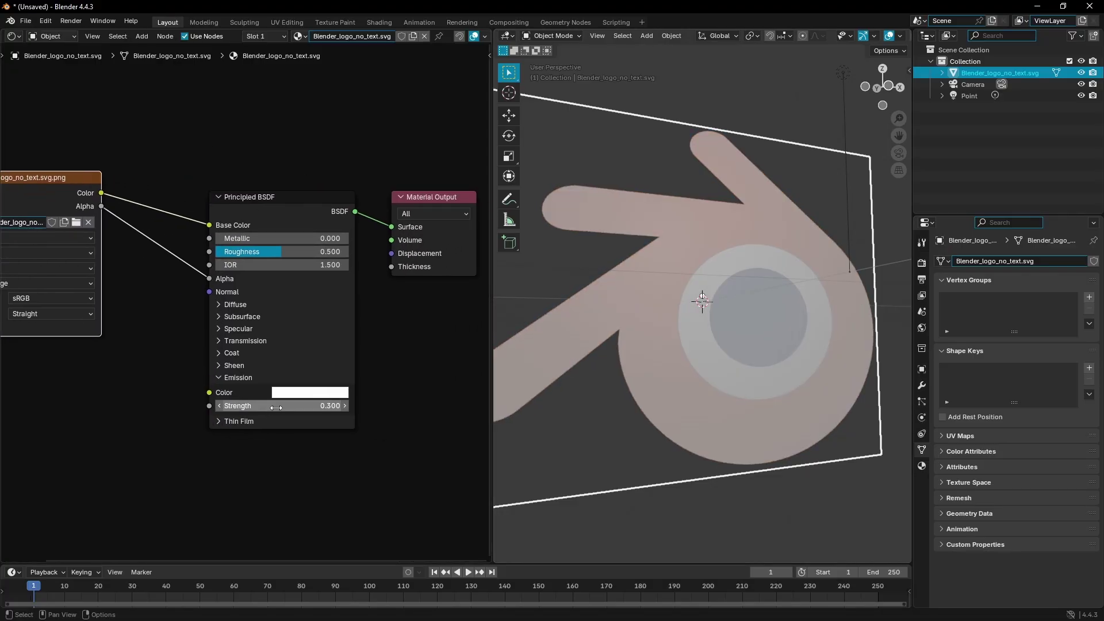
left_click(339, 396)
left_click(305, 406)
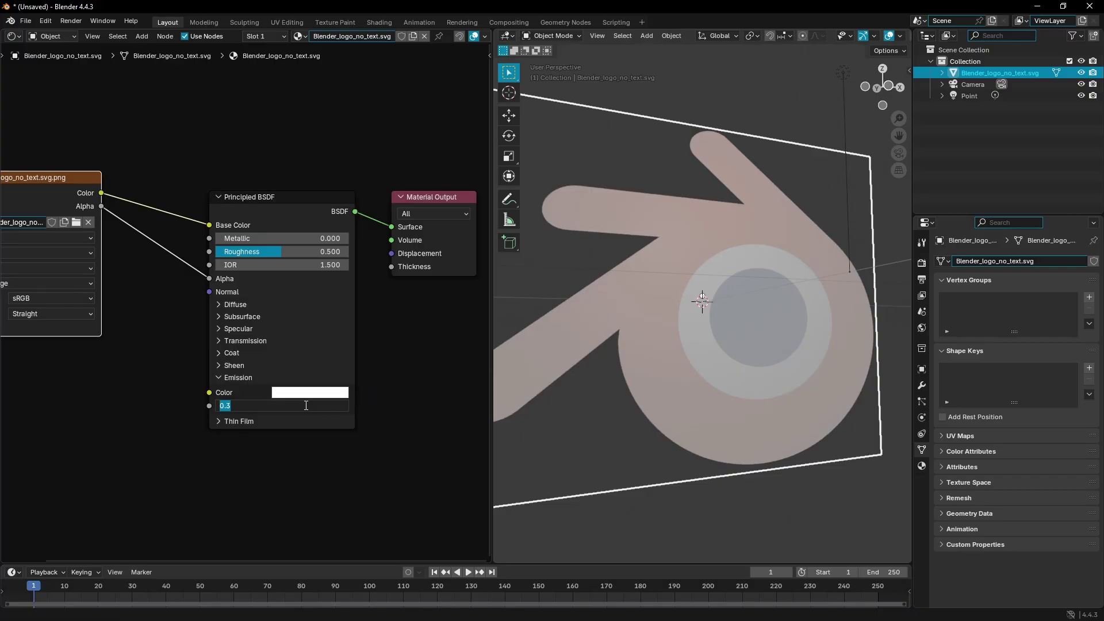
type("1")
key("Return")
middle_click_drag(773, 165, 740, 267)
scroll(740, 266, "down", 1)
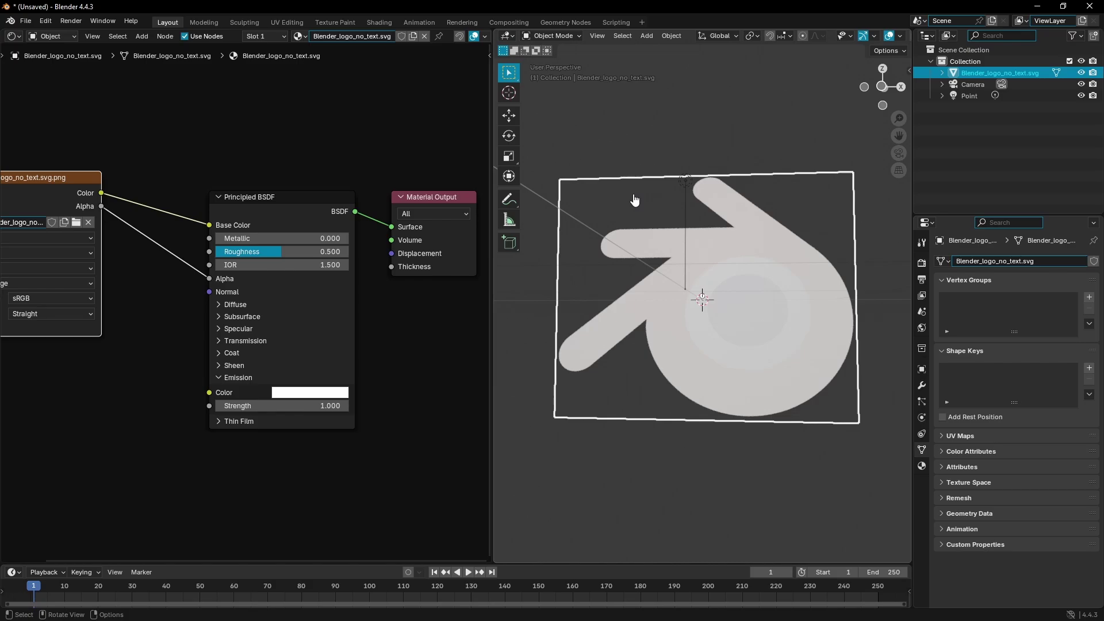
Step: Shift the image texture node slightly and connect its Color output to the shader's Emission Color input
middle_click_drag(143, 194, 195, 184)
left_click_drag(87, 179, 125, 159)
left_click_drag(184, 180, 260, 382)
Step: Delete the point light from the scene and reselect the logo plane
middle_click_drag(661, 448, 804, 273)
left_click(838, 220)
key("Delete")
middle_click_drag(838, 220, 742, 325)
scroll(673, 321, "down", 5)
left_click(801, 330)
scroll(801, 330, "up", 4)
middle_click_drag(713, 362, 537, 406)
left_click(741, 361)
Step: Disconnect the image's Color link from the Emission Color input
scroll(367, 342, "up", 2)
middle_click_drag(367, 342, 328, 322)
left_click_drag(223, 375, 50, 390)
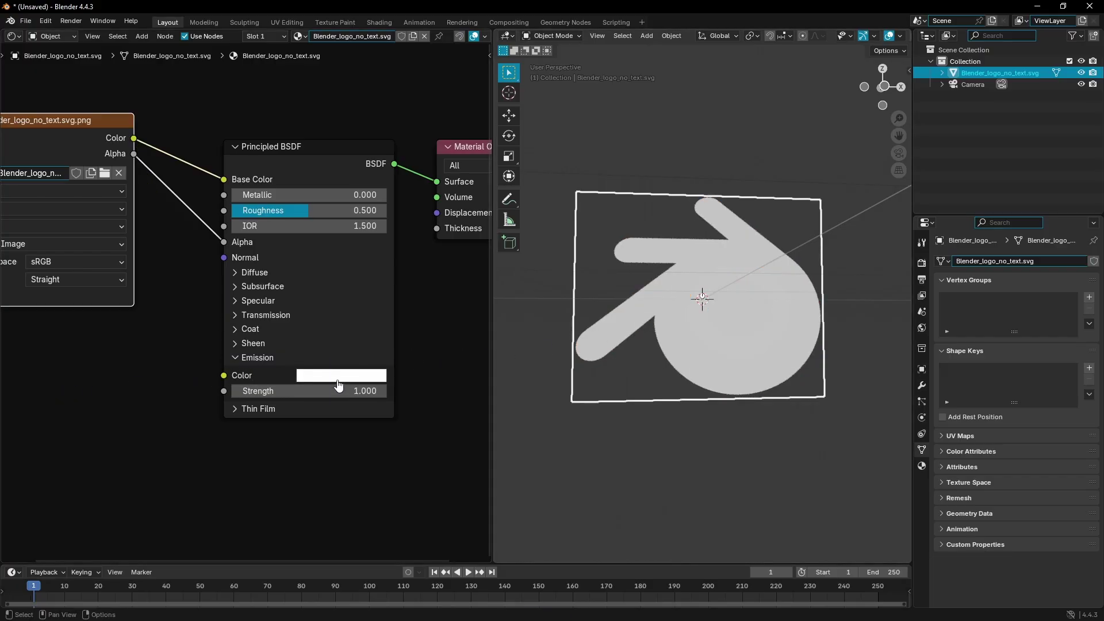
Step: Try an orange emission color with a strength of 0.8, and undo both changes
left_click(339, 376)
left_click(349, 230)
mouse_move(324, 391)
left_mouse_down()
mouse_move(266, 391)
mouse_move(328, 391)
mouse_move(311, 391)
left_mouse_up()
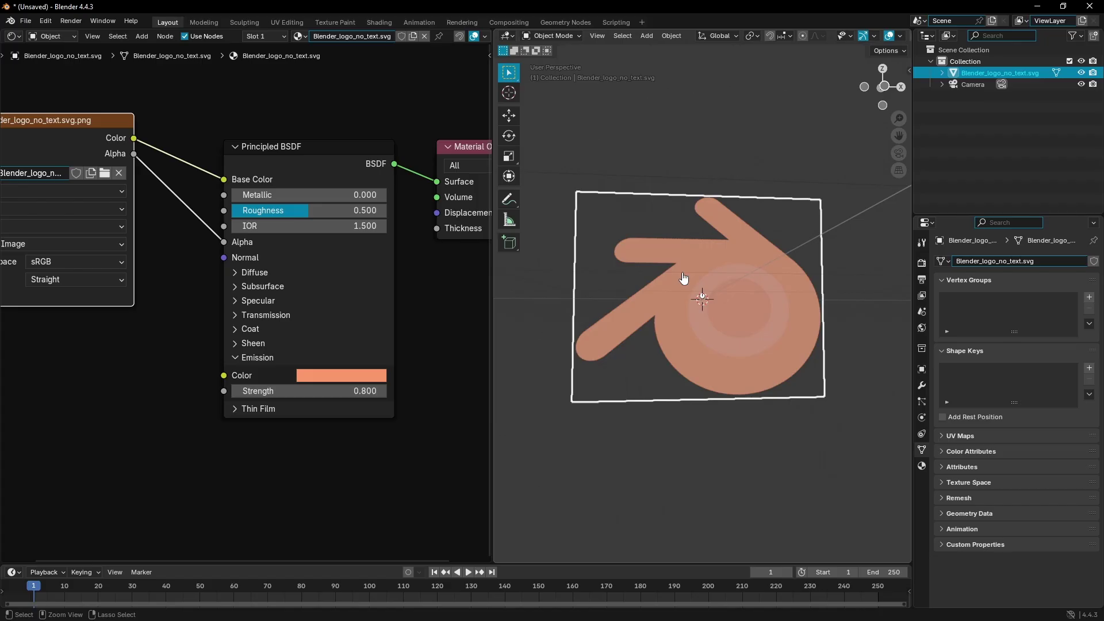
key("ctrl+z")
key("ctrl+z")
Step: Connect the image texture's Color output to the Principled BSDF's Emission Color input and reposition the image node
middle_click_drag(226, 224, 320, 214)
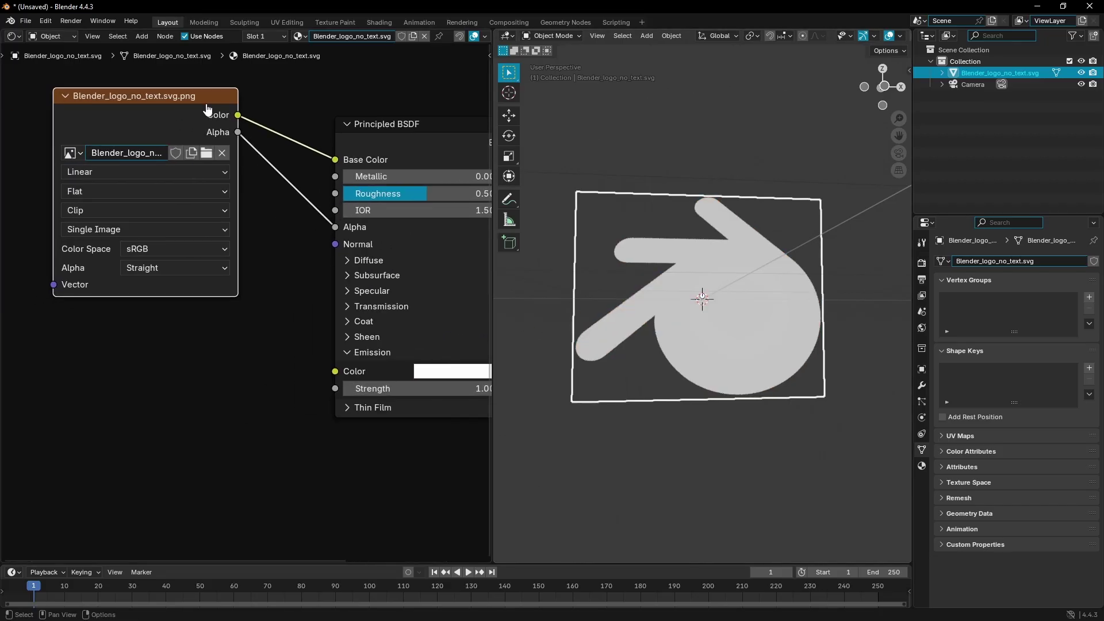
left_click_drag(237, 115, 335, 371)
left_click_drag(140, 113, 124, 127)
scroll(276, 306, "down", 1)
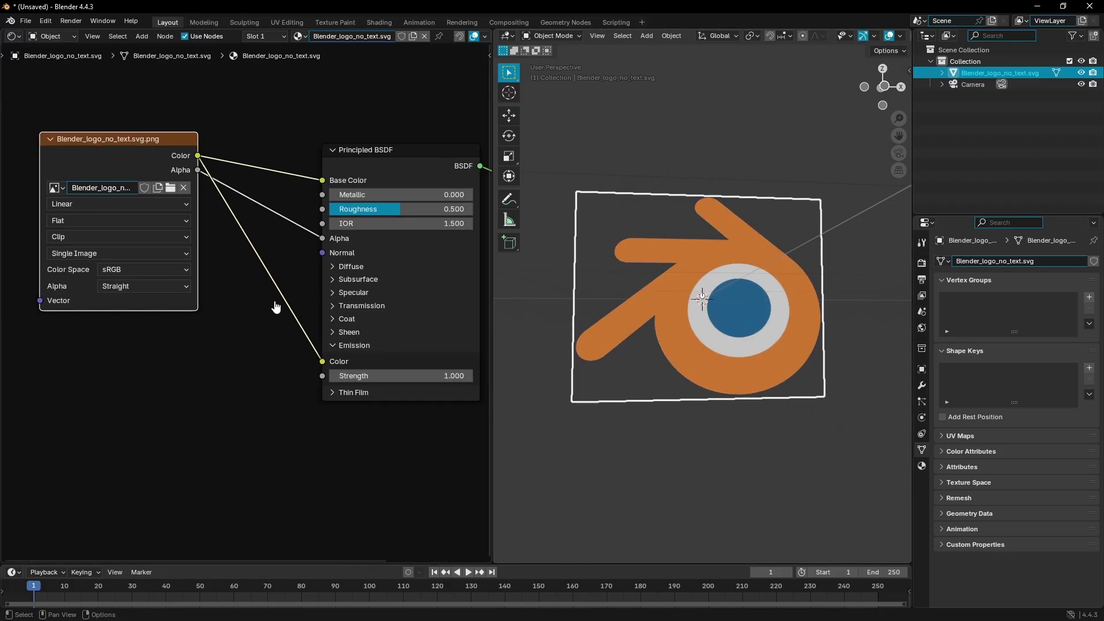
Step: Try a different emission strength on the logo and set it back to 1
middle_click_drag(276, 307, 242, 306)
left_click_drag(374, 375, 402, 375)
left_click(380, 376)
key("Return")
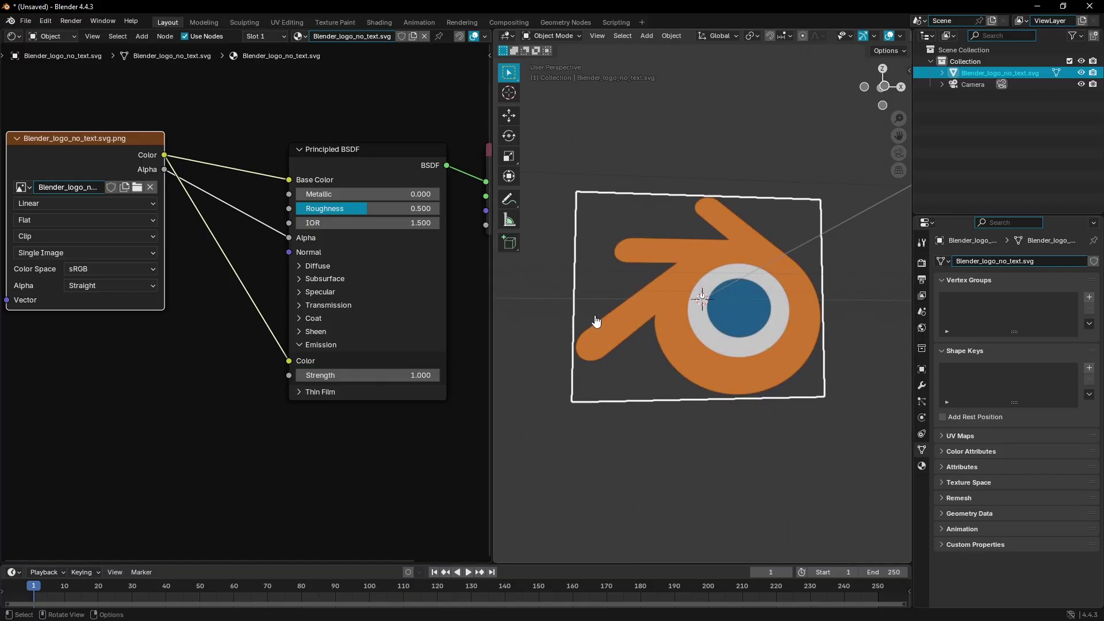
Step: Look through the scene camera, select it, and lock the camera to the view
middle_click_drag(594, 320, 903, 304)
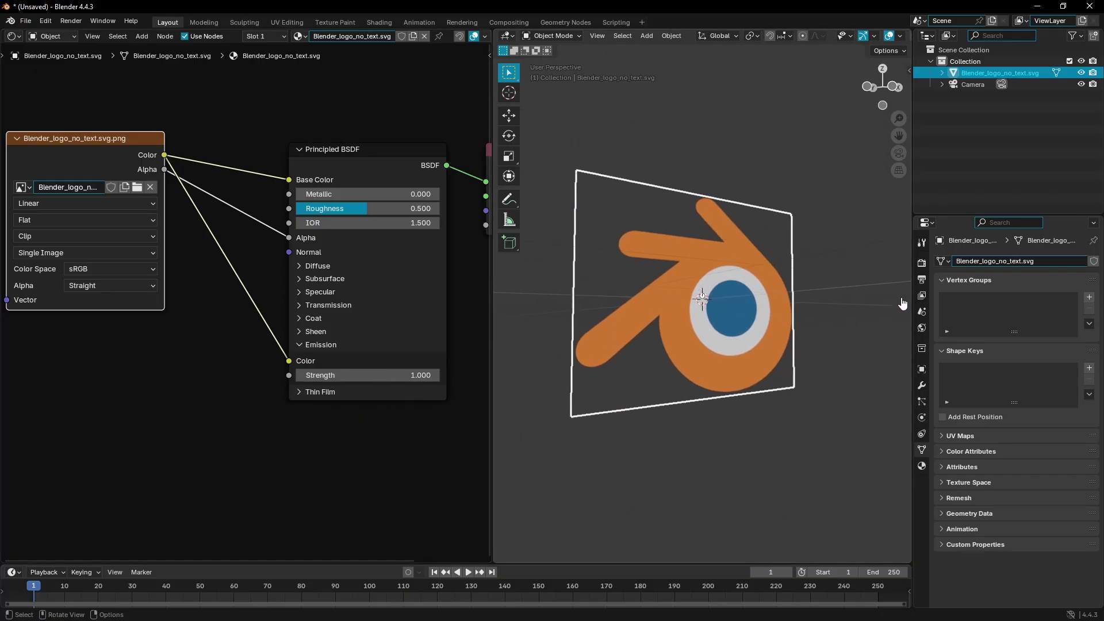
scroll(335, 315, "down", 2)
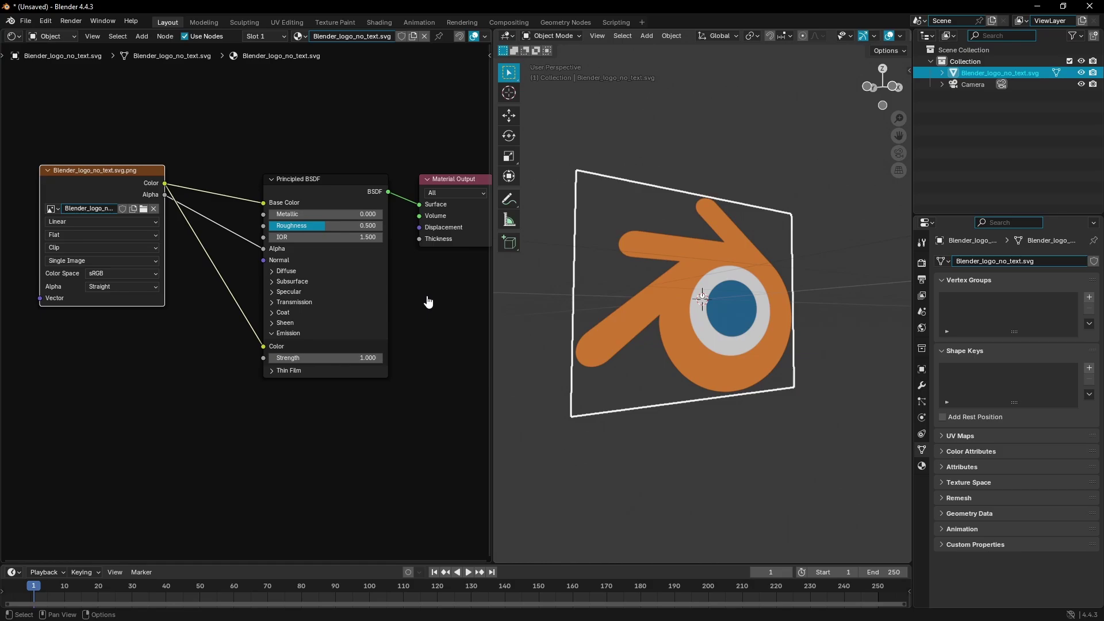
middle_click_drag(427, 297, 380, 307)
scroll(890, 36, "down", 3)
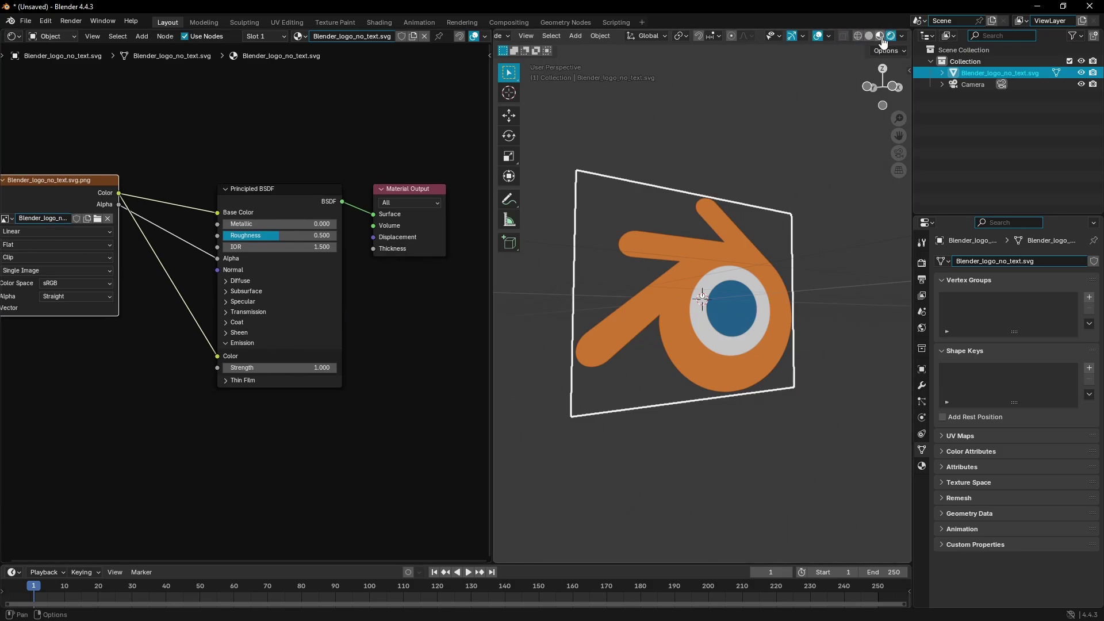
middle_click_drag(759, 248, 685, 245)
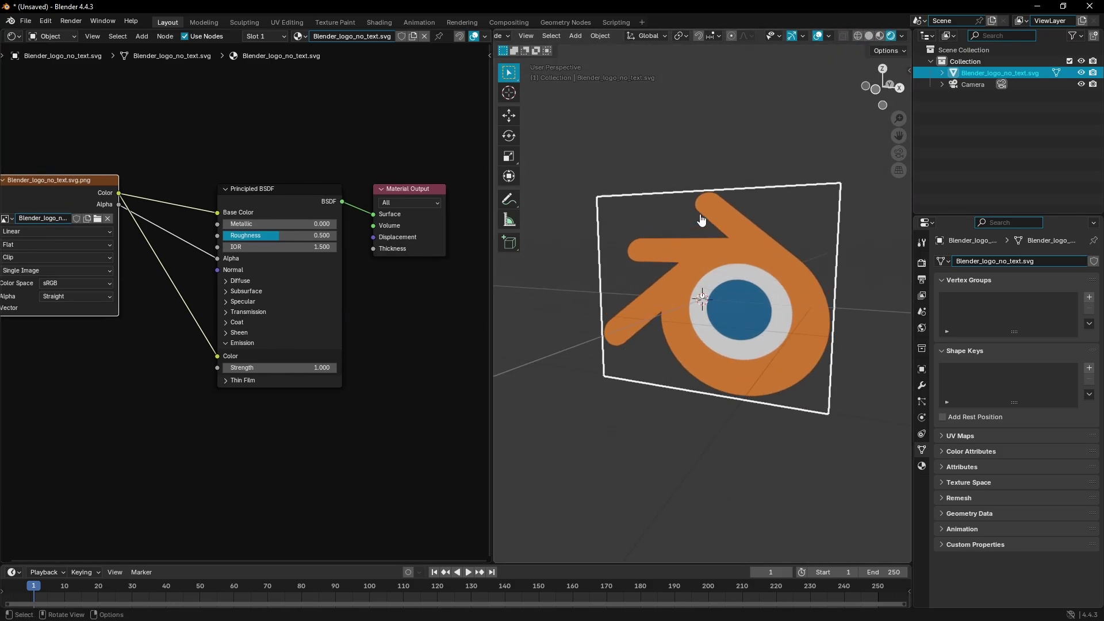
key("KP_0")
left_click(835, 275)
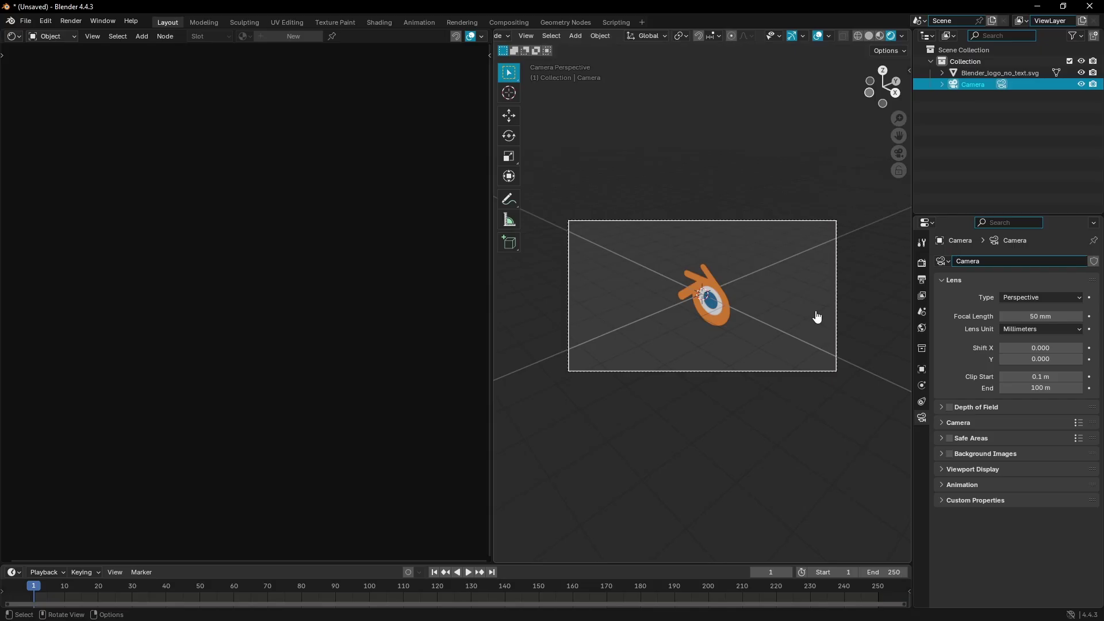
key("n")
left_click(905, 123)
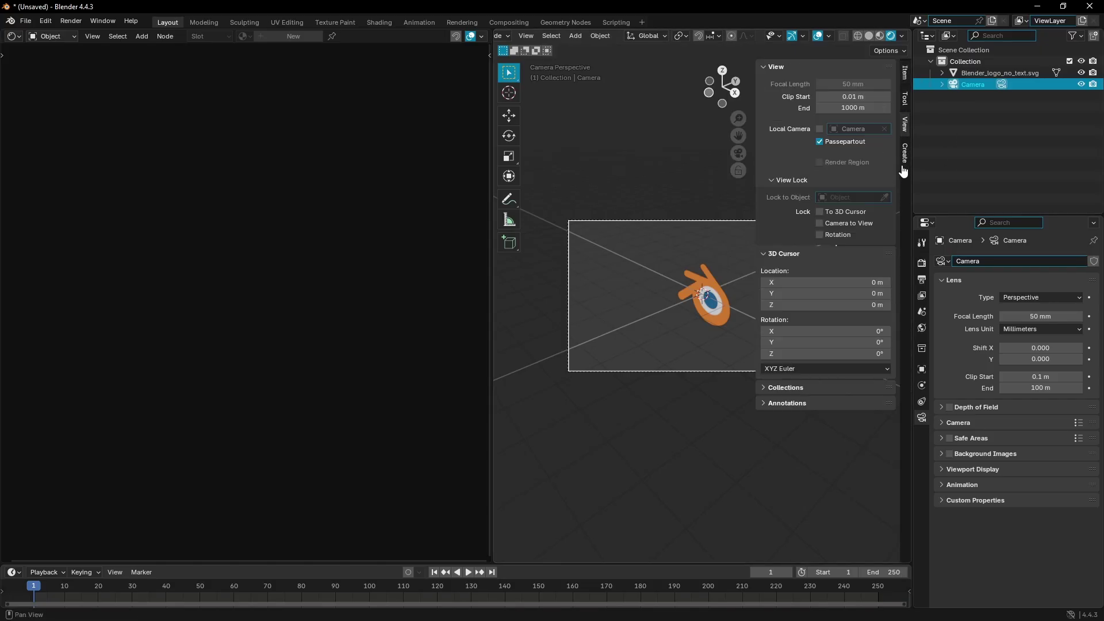
left_click(850, 224)
Step: Reposition the camera to frame the logo from the front, and release the Camera to View lock
middle_click_drag(645, 284, 683, 264)
left_click(820, 223)
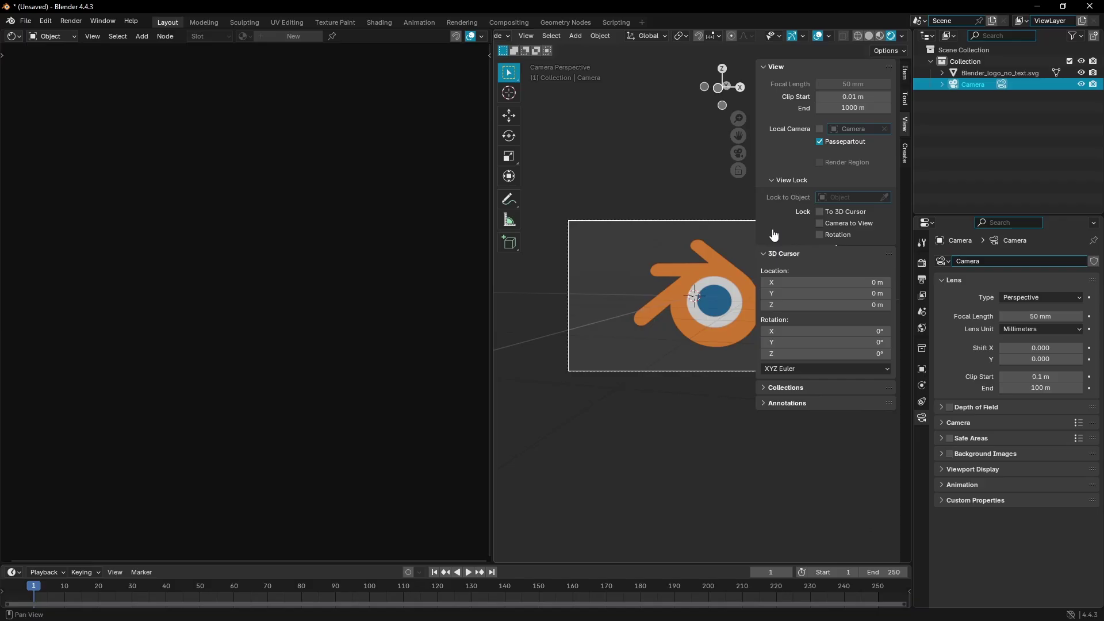
left_click_drag(755, 224, 897, 225)
Step: Render a still image of the scene and inspect the logo and its edges in the result
left_click(71, 21)
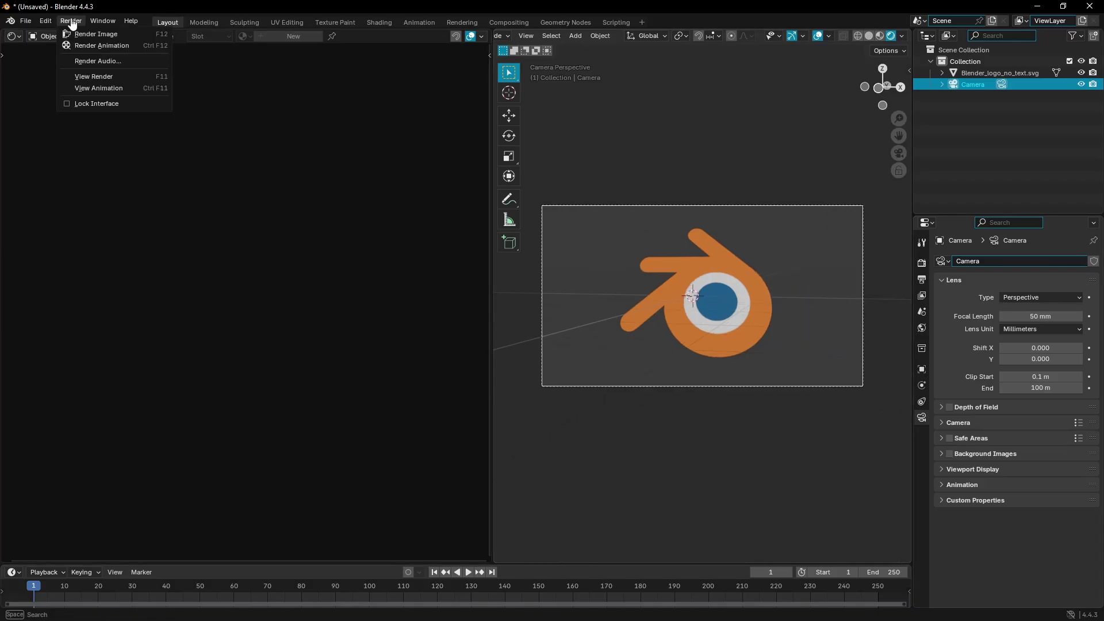
left_click(96, 34)
scroll(654, 235, "down", 5)
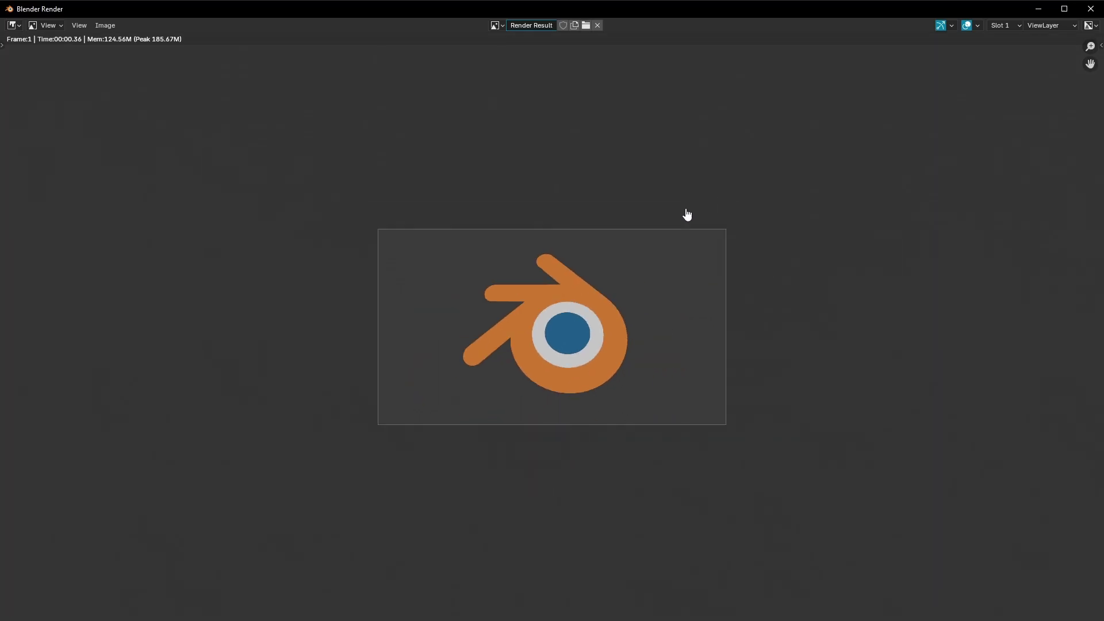
scroll(688, 215, "up", 4)
scroll(611, 264, "down", 1)
scroll(633, 246, "up", 2)
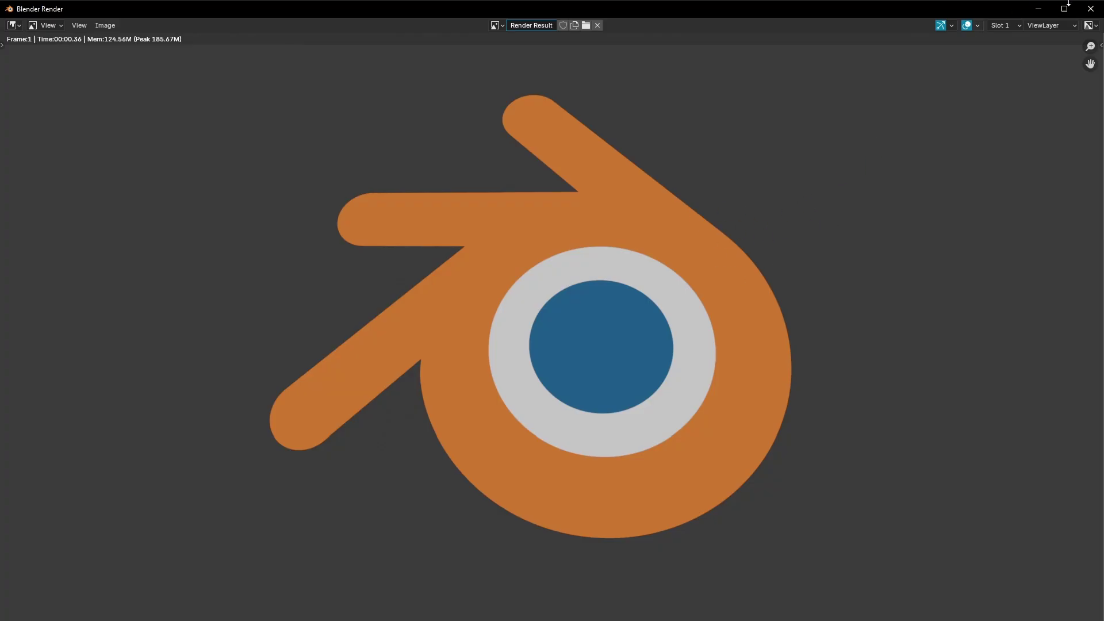
left_click(1090, 8)
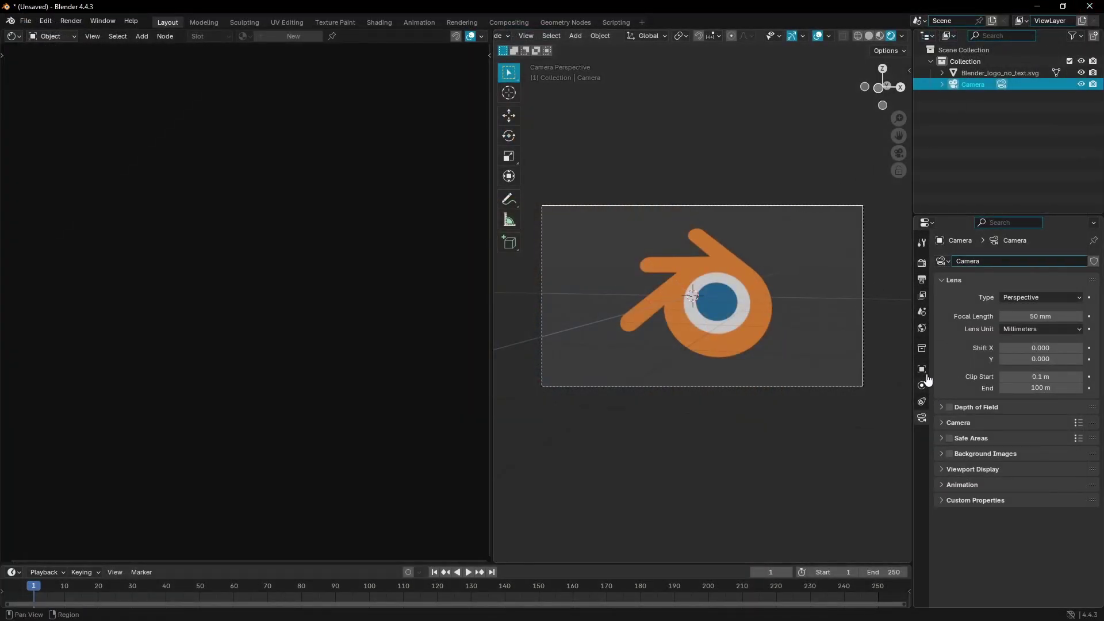
Step: Darken the world background colour to pure black
left_click(922, 328)
left_click(1044, 339)
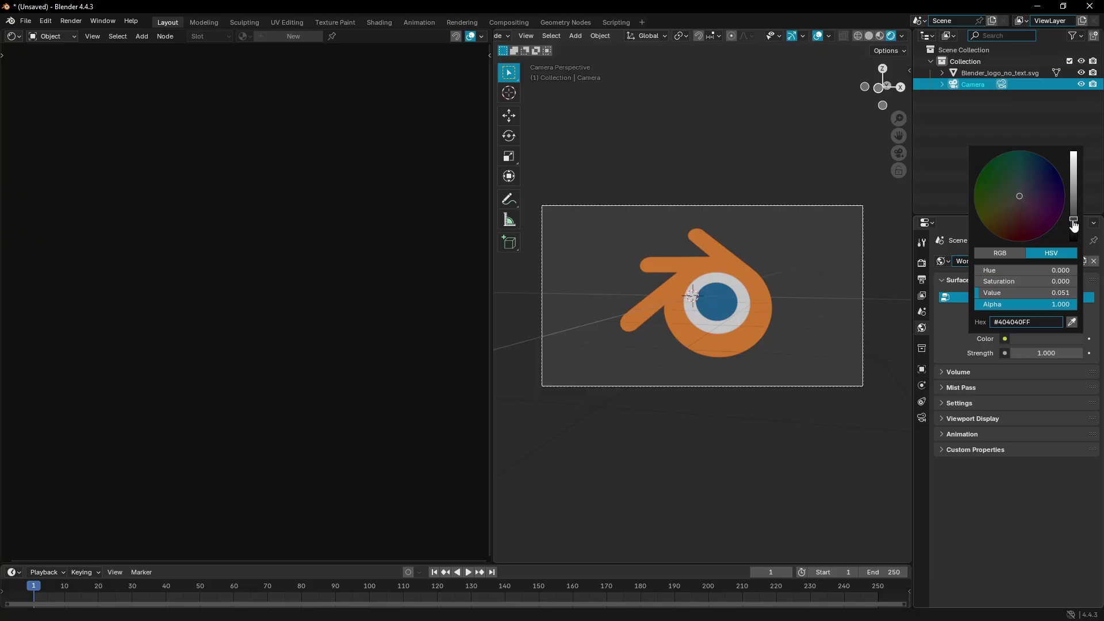
left_click_drag(1074, 225, 1073, 239)
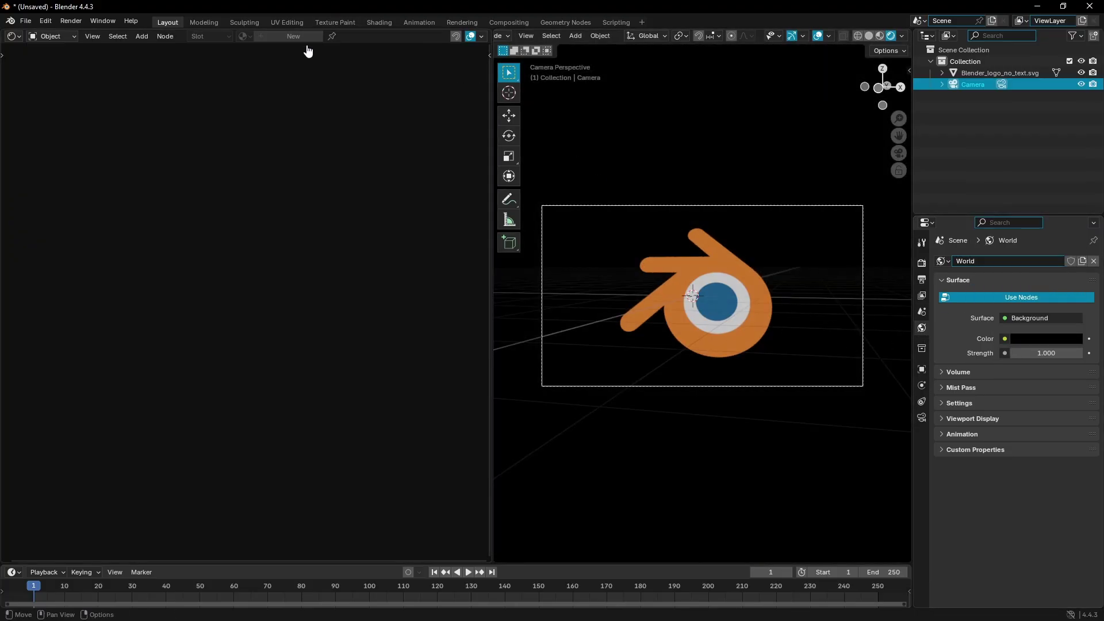
Step: Widen the empty shader editor area, switch it to the Compositor, and enable Use Nodes
left_click(14, 36)
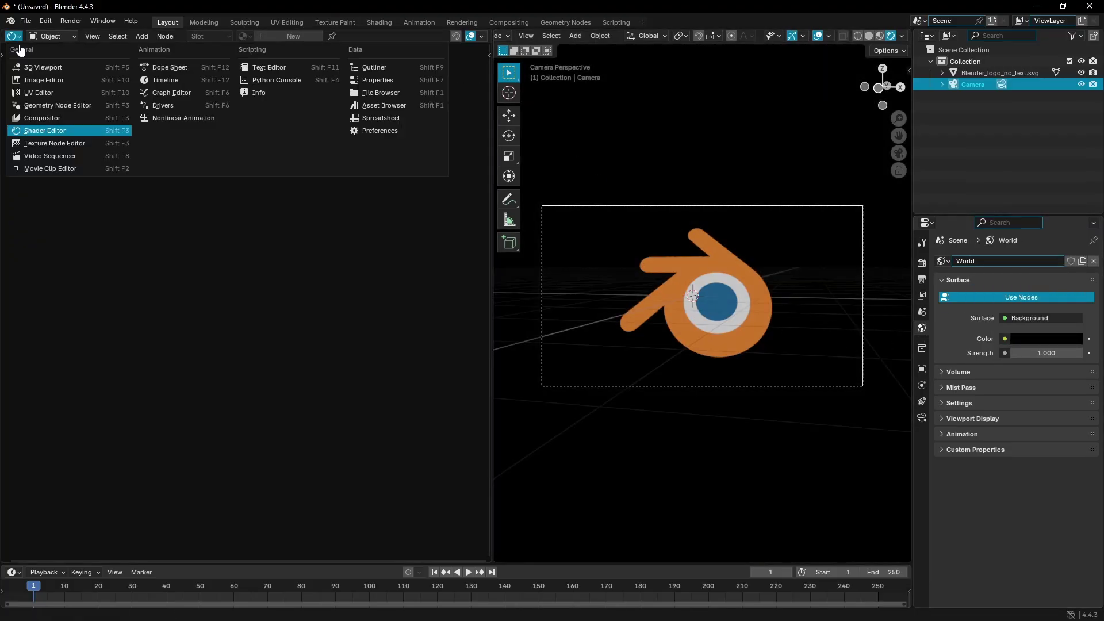
left_click(14, 36)
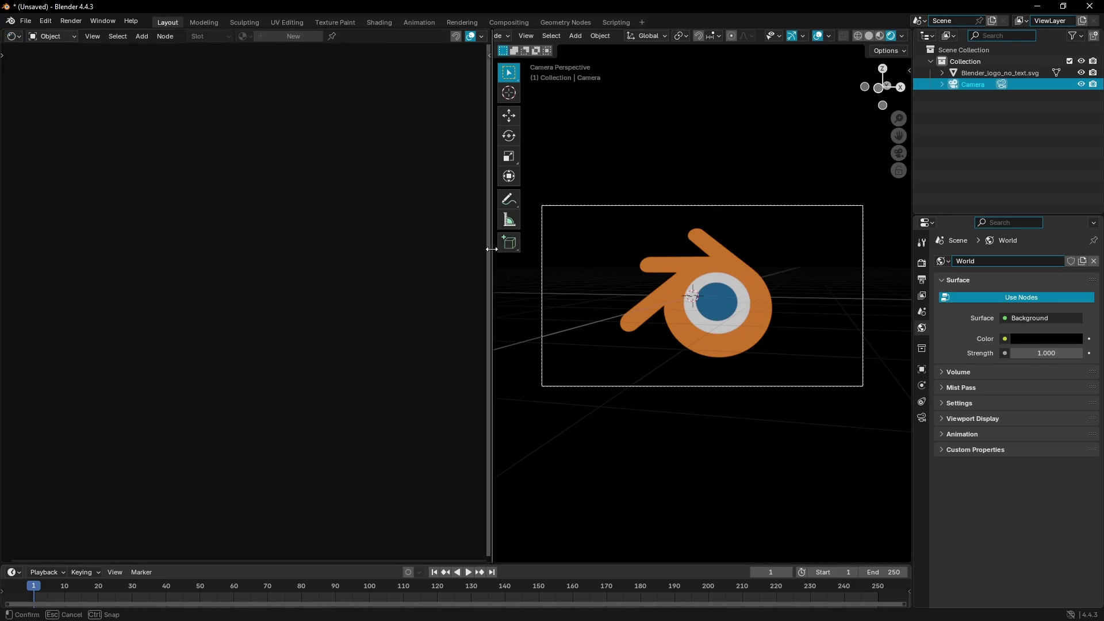
left_click_drag(491, 244, 543, 244)
left_click(13, 36)
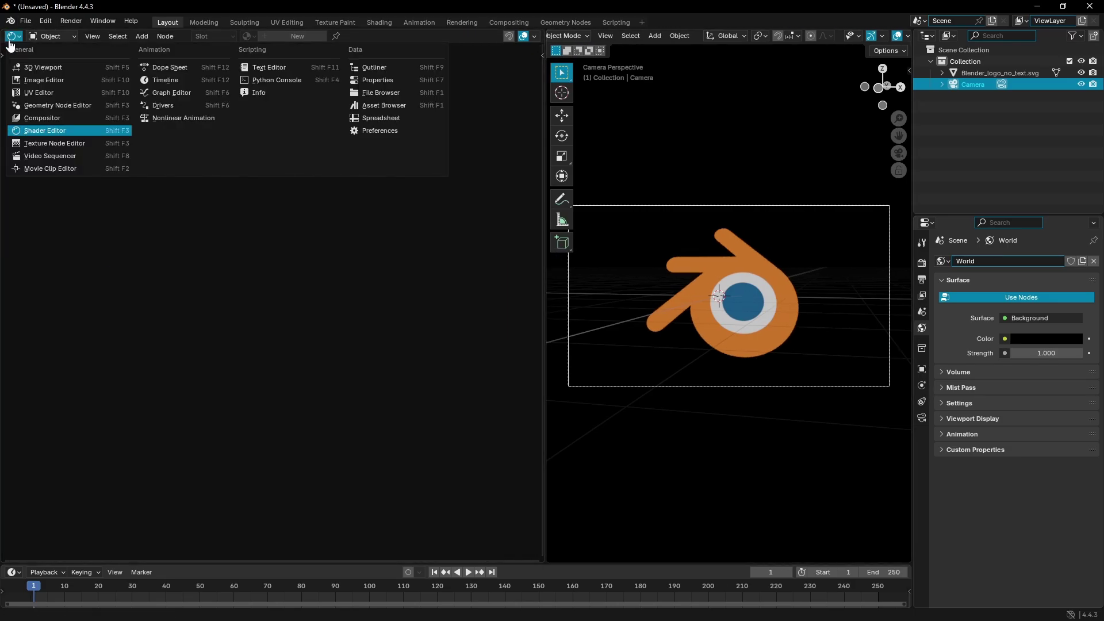
left_click(85, 118)
left_click(455, 36)
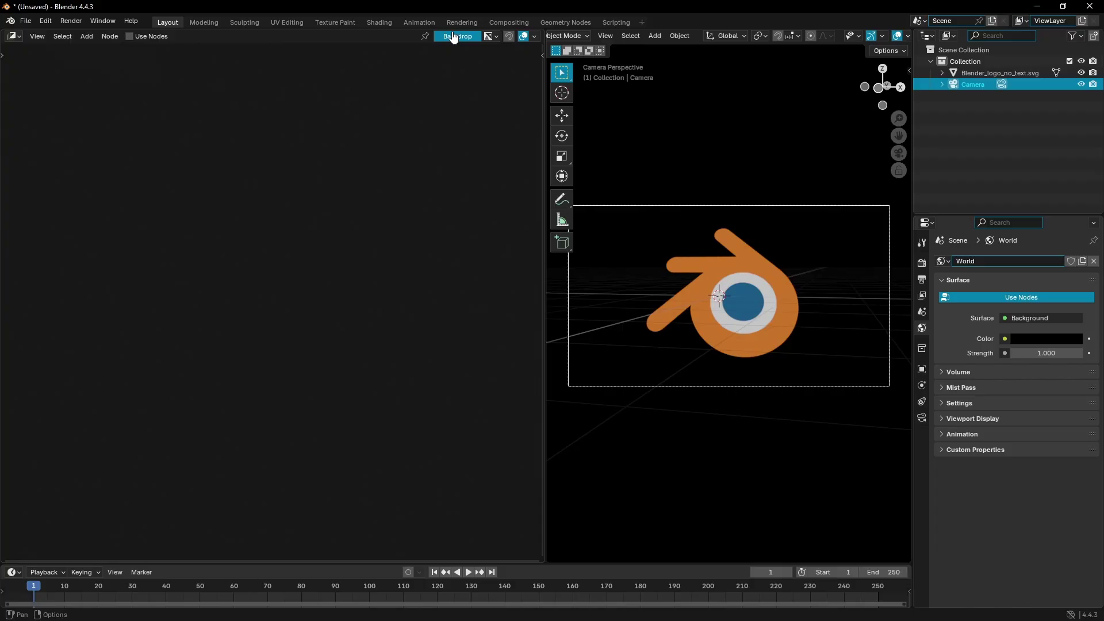
left_click(129, 36)
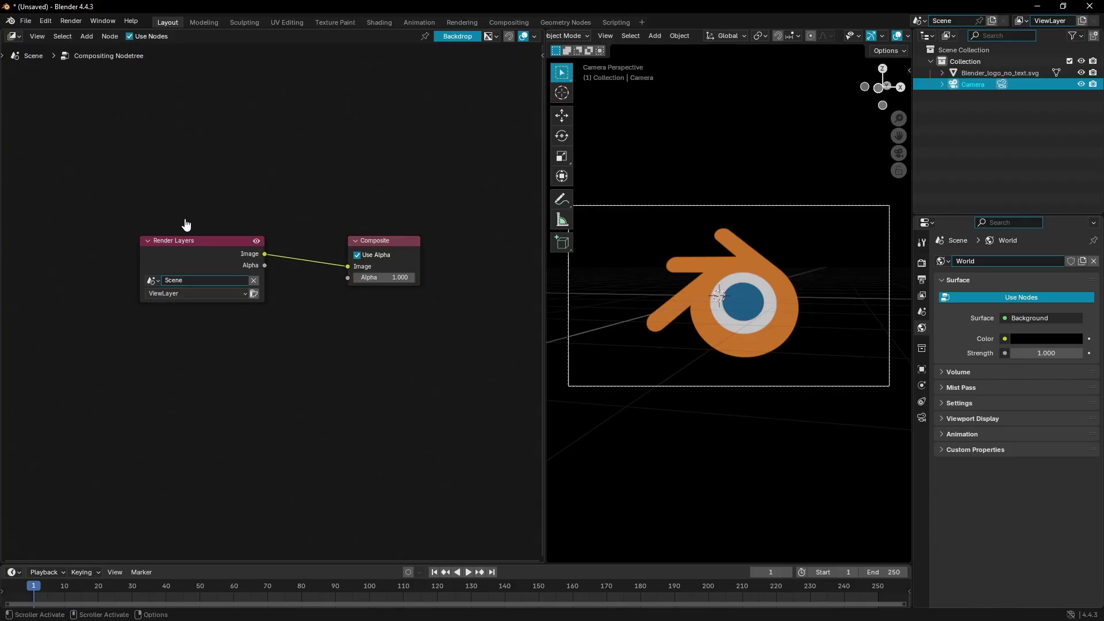
Step: Spread the Render Layers and Composite nodes apart and insert a Glare node on the link between them
left_click_drag(185, 252, 143, 220)
left_click_drag(401, 236, 483, 237)
left_click_drag(107, 250, 50, 285)
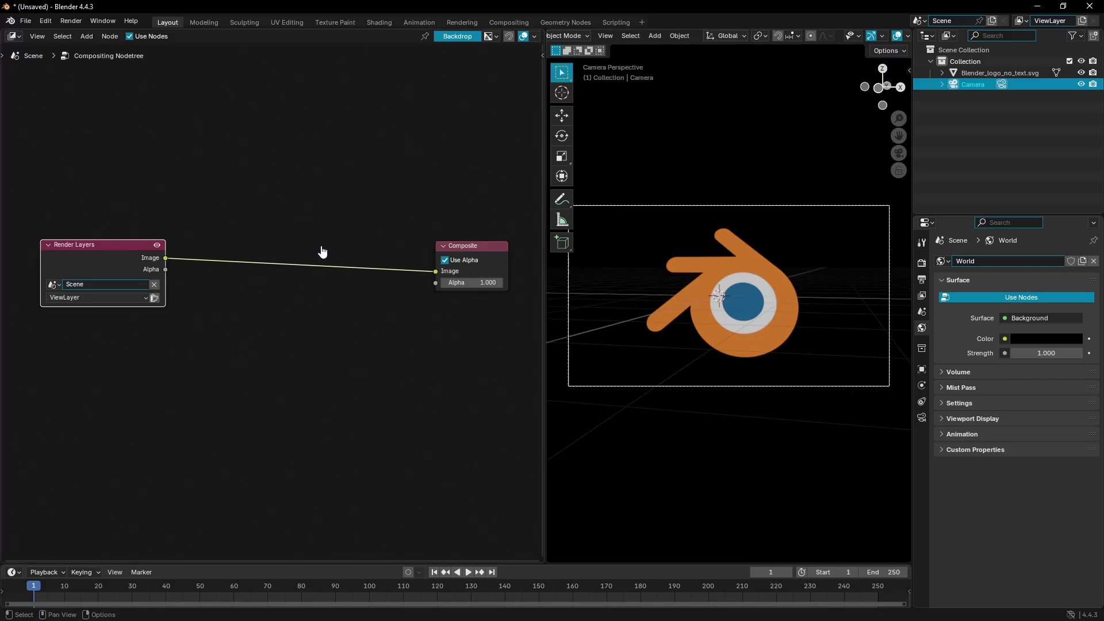
key("shift+a")
type("glare")
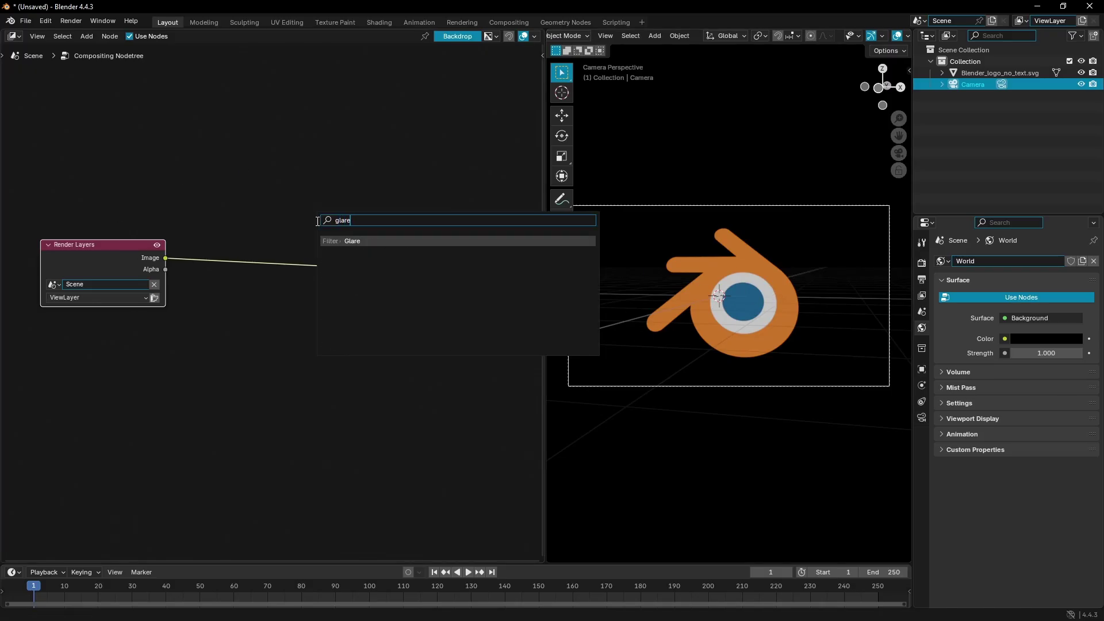
key("Return")
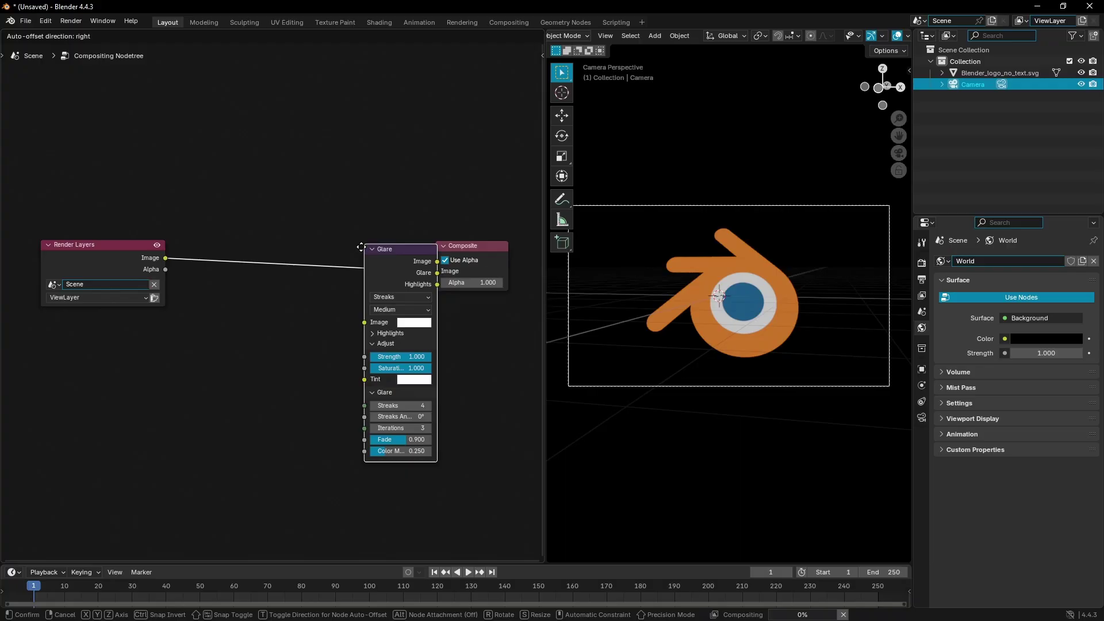
left_click(326, 399)
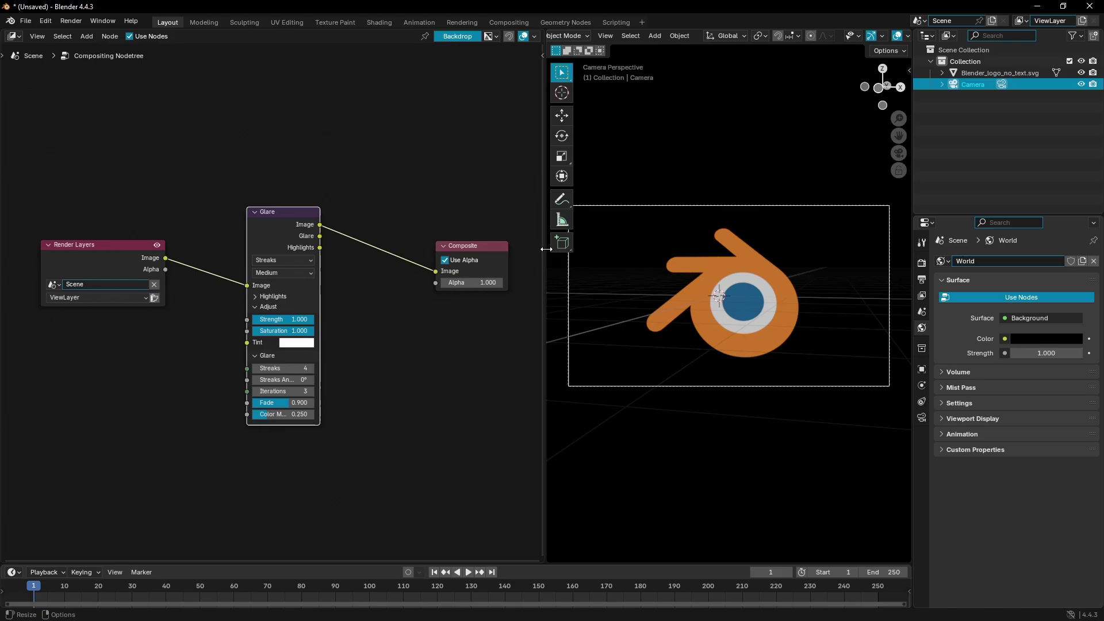
Step: Widen the compositor area and rearrange the three nodes to leave space around the Composite node
left_click_drag(545, 248, 772, 248)
middle_click_drag(299, 246, 380, 247)
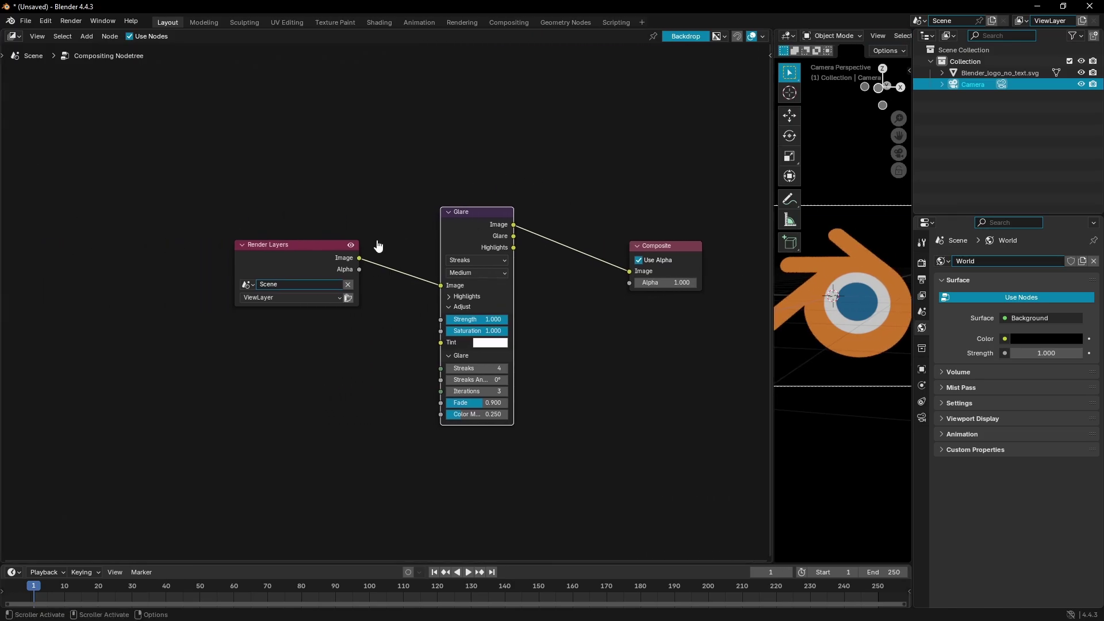
left_click_drag(276, 245, 142, 242)
left_click_drag(468, 215, 340, 211)
middle_click_drag(666, 218, 569, 222)
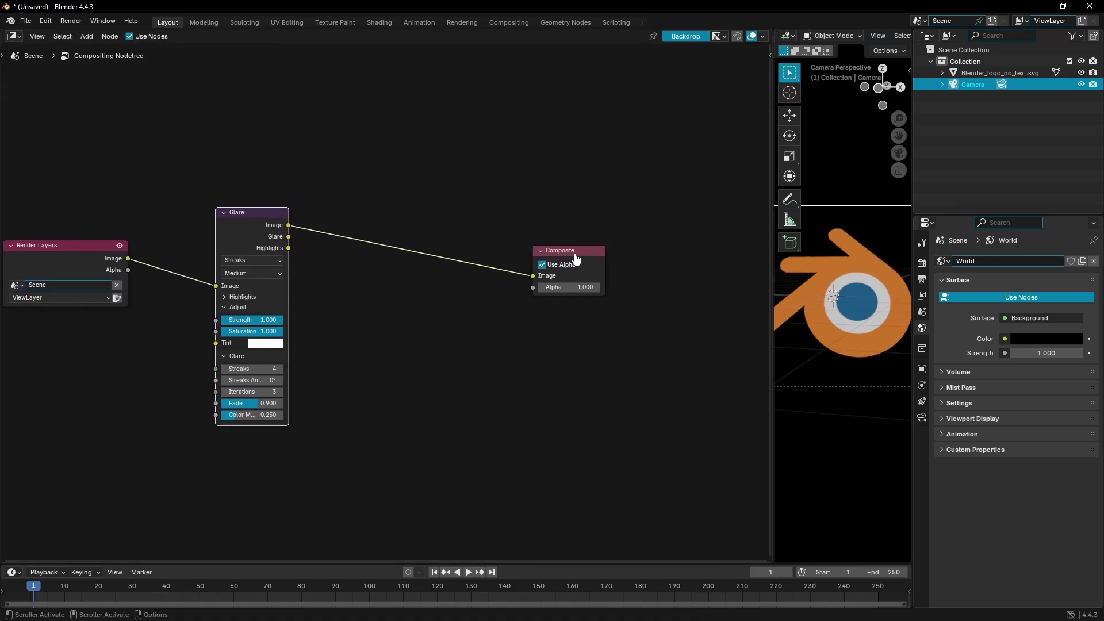
left_click_drag(578, 259, 624, 210)
left_click_drag(649, 299, 648, 233)
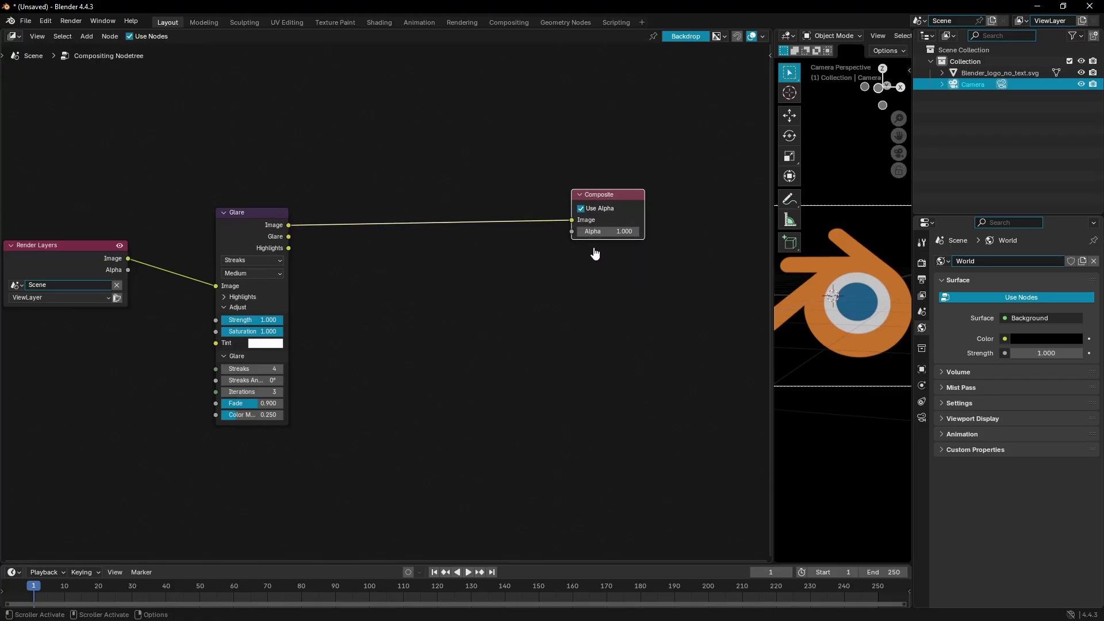
Step: Add a Viewer node below the Composite node and connect the Glare node's Image output to it
key("shift+a")
type("v")
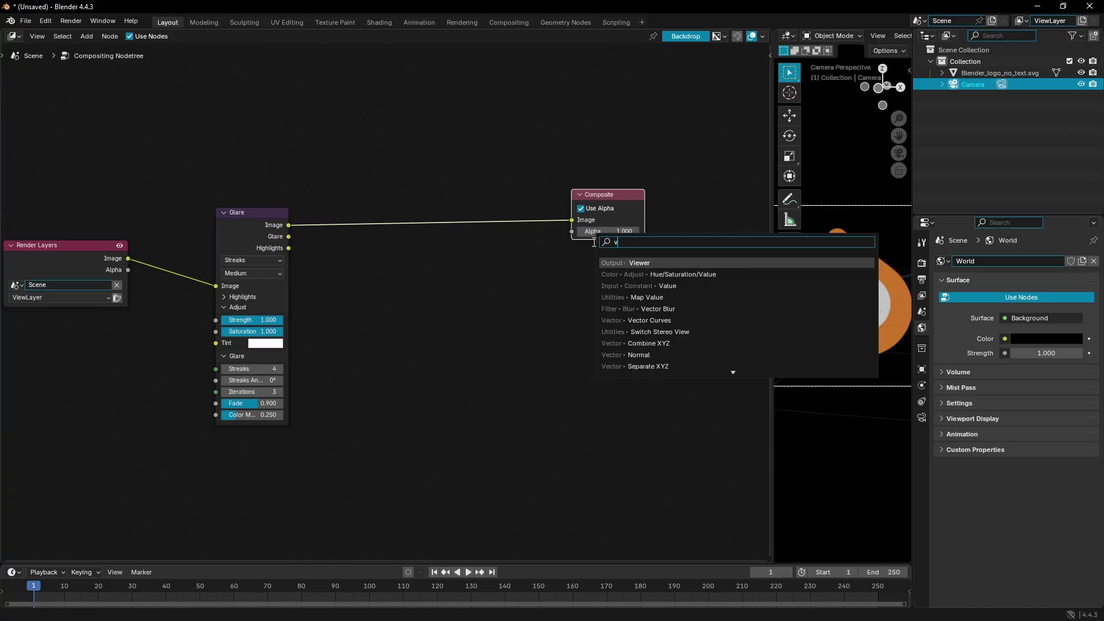
type("iew")
key("Return")
left_click(576, 268)
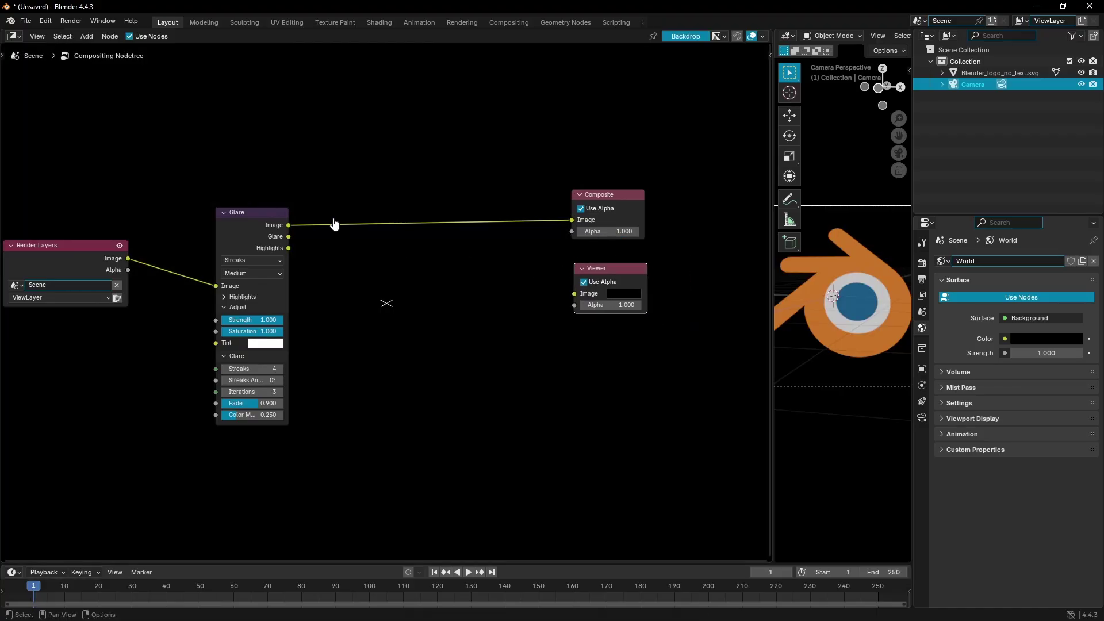
left_click_drag(289, 227, 574, 294)
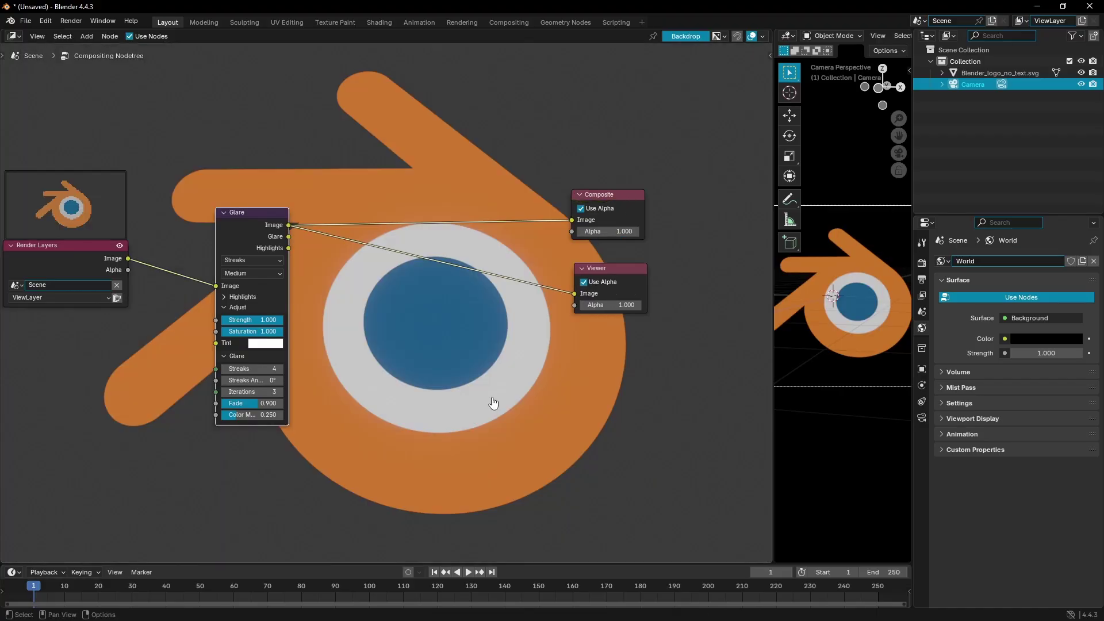
Step: Toggle the compositor backdrop off and on, and shrink it until the whole render fits in the area
middle_click_drag(445, 193, 488, 198)
left_click(682, 39)
left_click(682, 39)
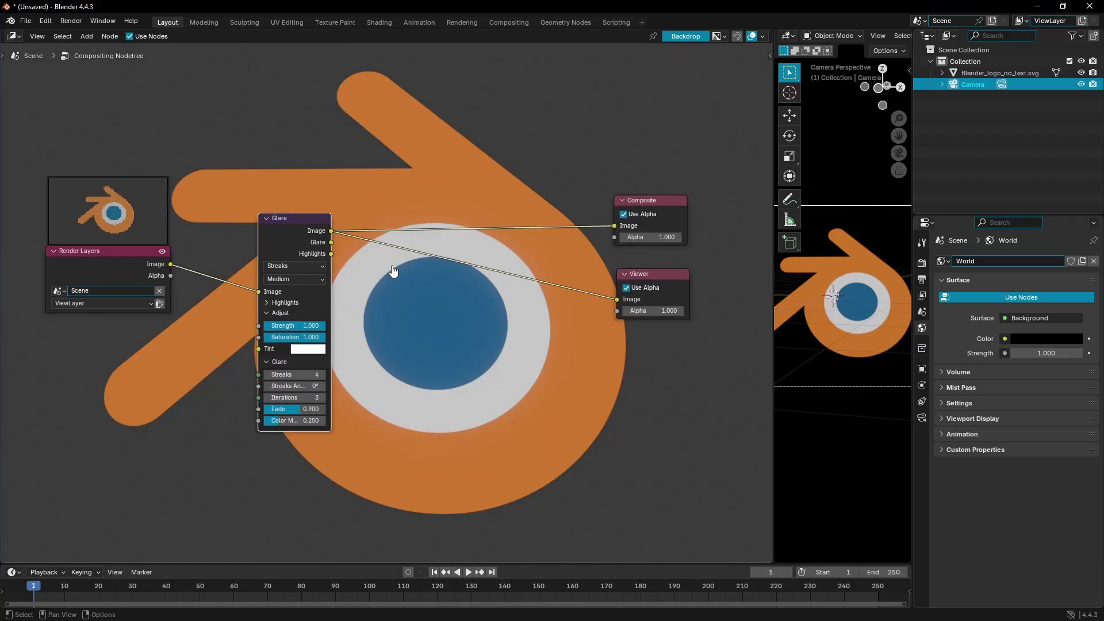
key("alt+v")
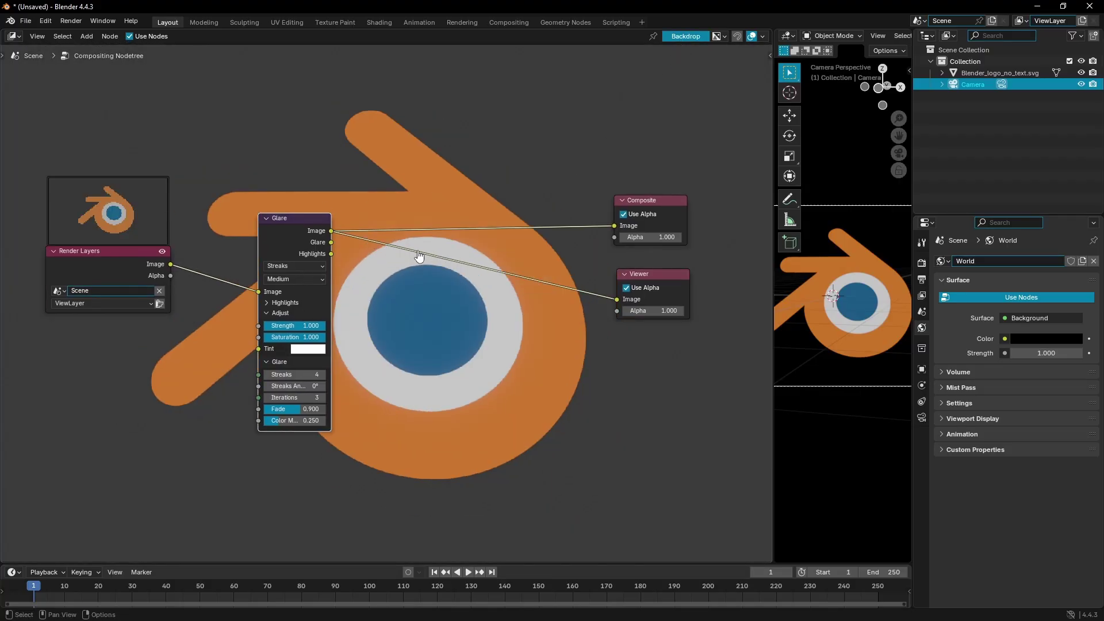
key("alt+v")
key("alt+v")
scroll(419, 256, "up", 1)
middle_click_drag(419, 257, 281, 276)
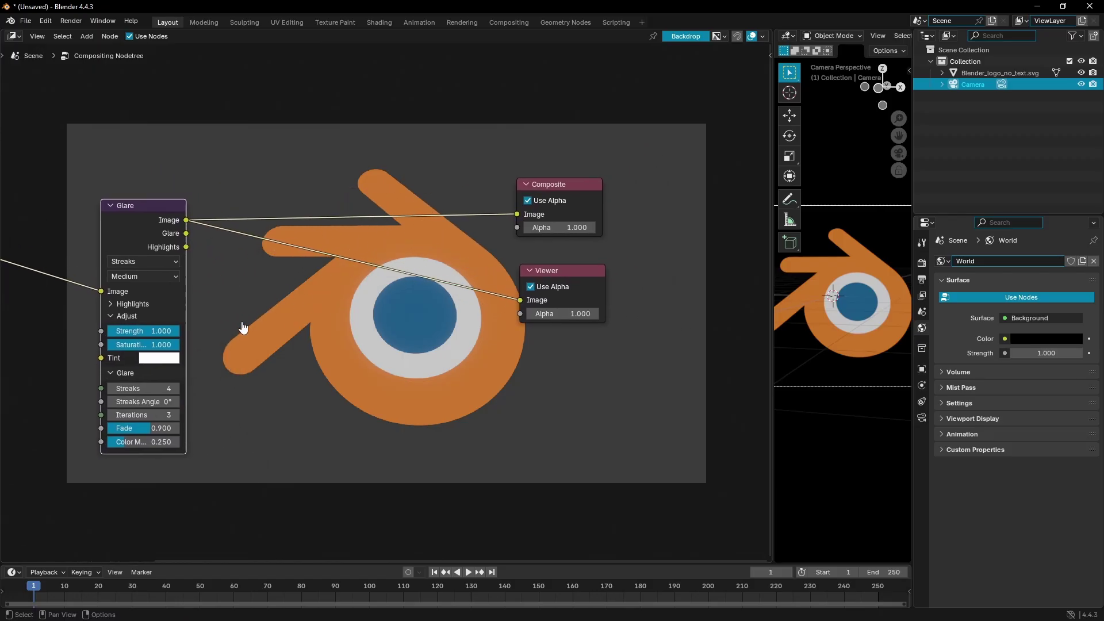
Step: Change the Glare node's type from Streaks to Bloom
left_click(149, 264)
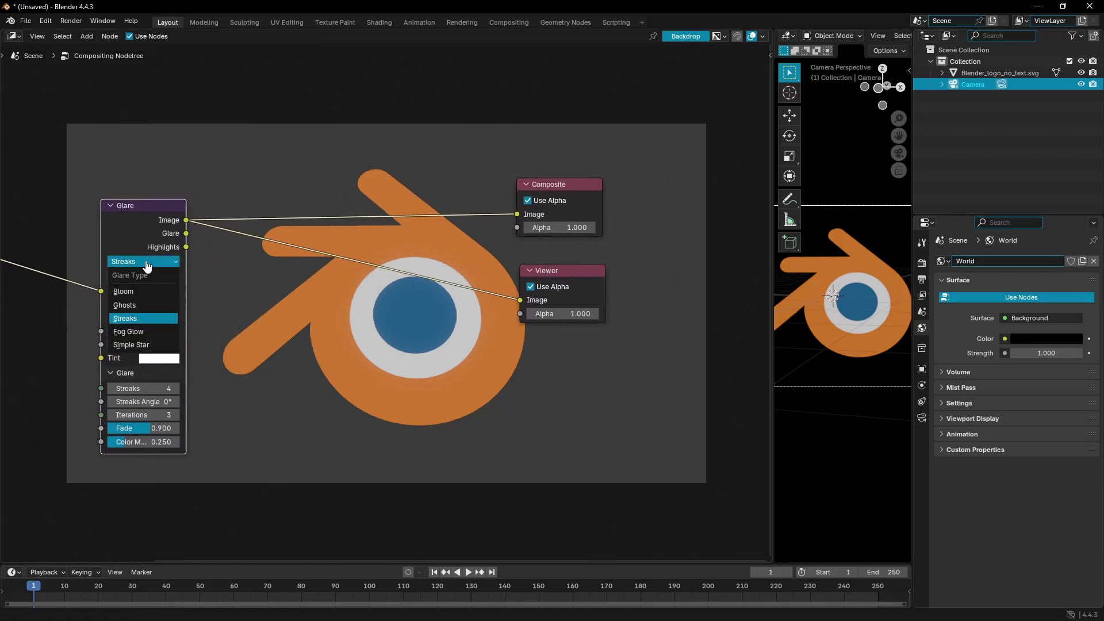
left_click(147, 264)
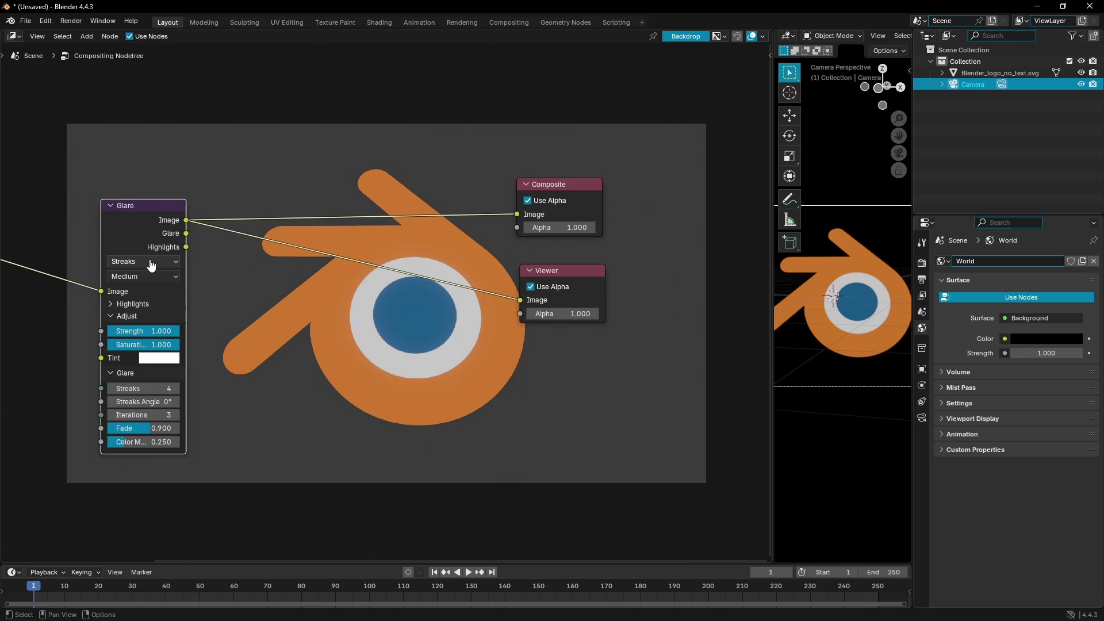
left_click(152, 263)
left_click(142, 294)
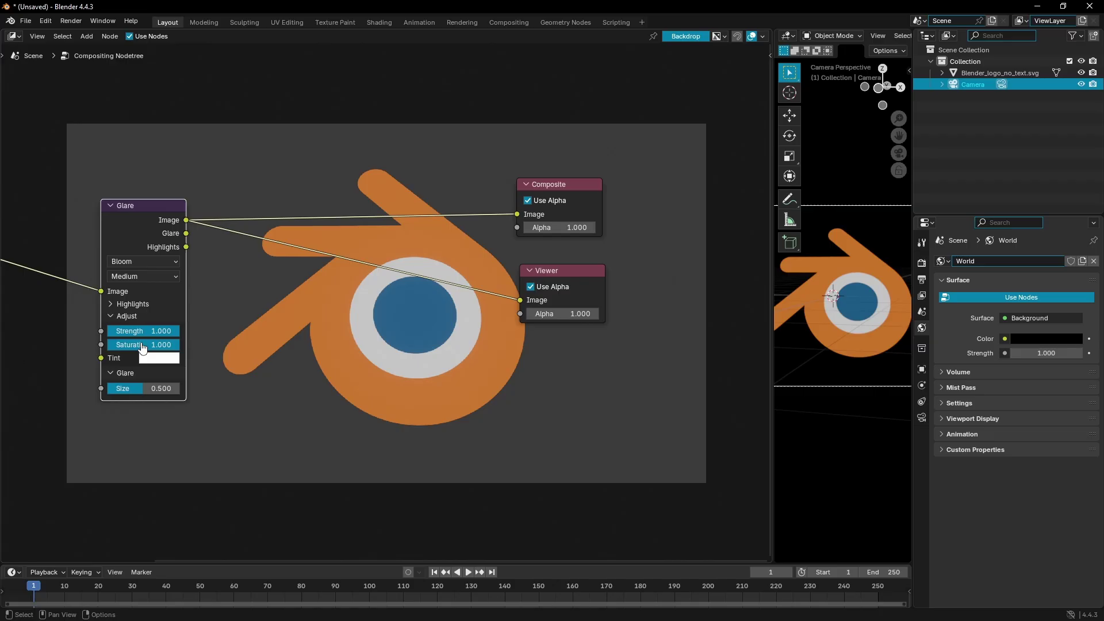
Step: Set the Glare node's highlights threshold to 0.5 and smoothness to 0
left_click(124, 304)
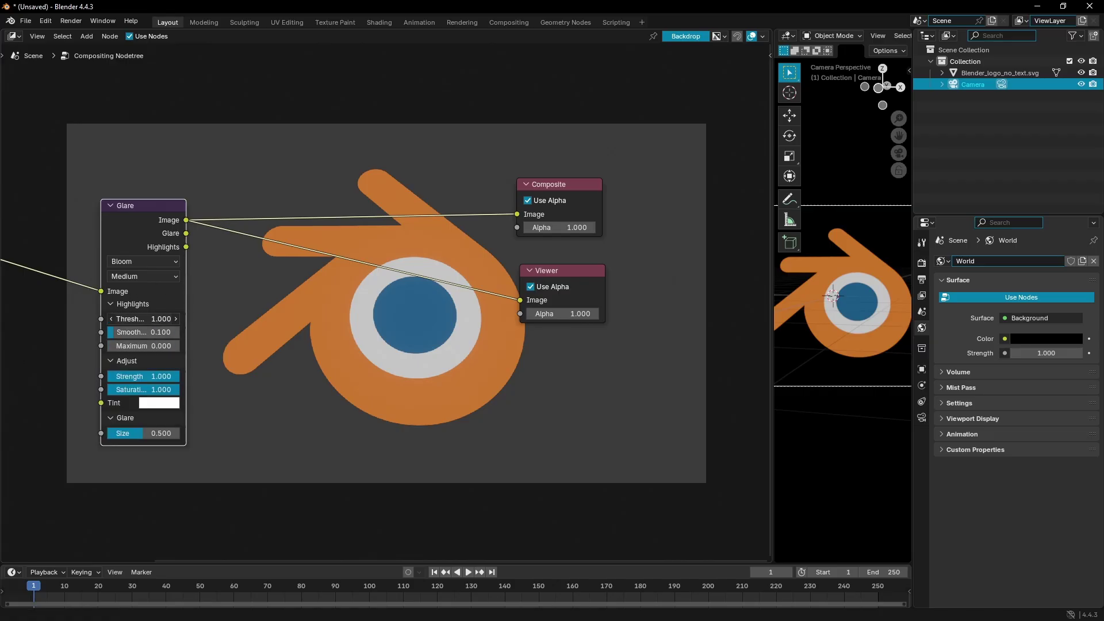
left_click_drag(143, 319, 114, 319)
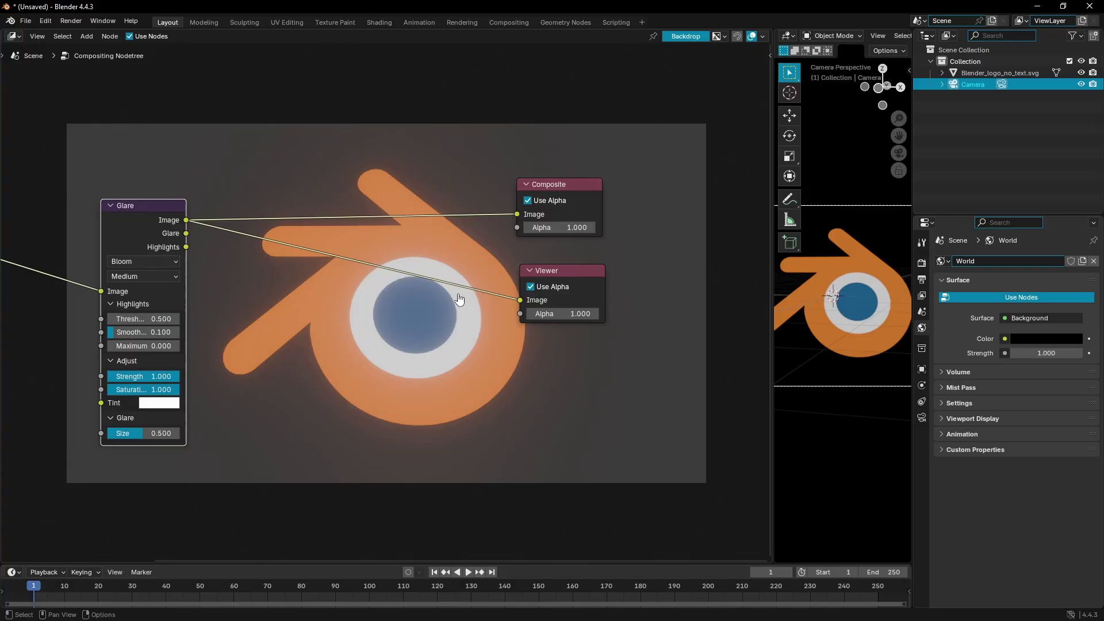
left_click_drag(144, 332, 109, 331)
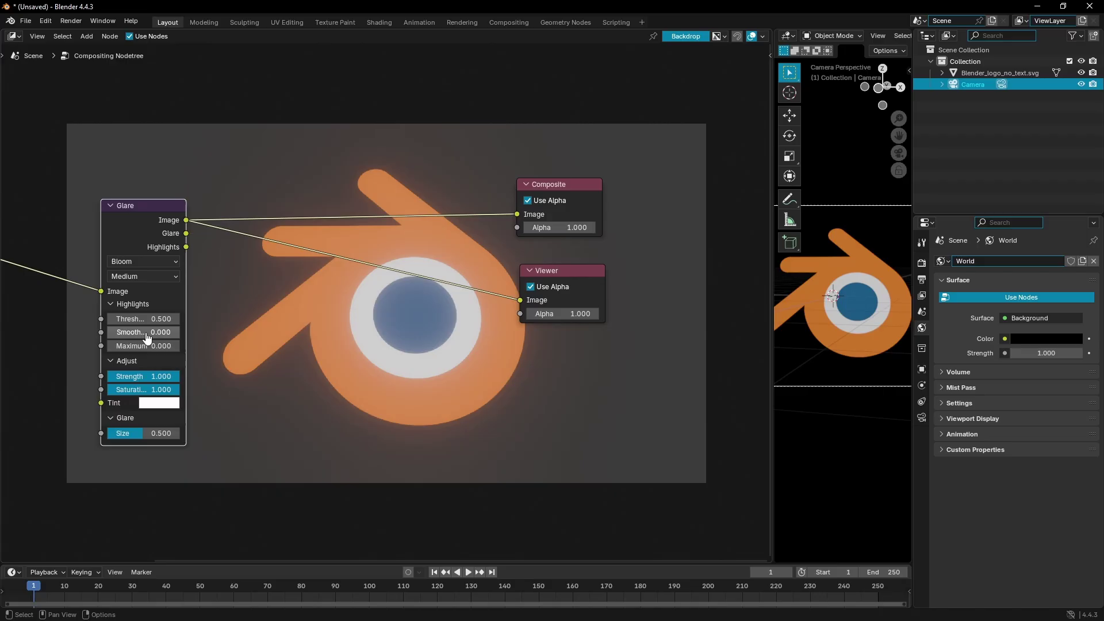
left_click(121, 305)
Step: Try a saturation of 0 on the Glare node, and test green and blue tints at full saturation
left_click_drag(136, 331, 106, 346)
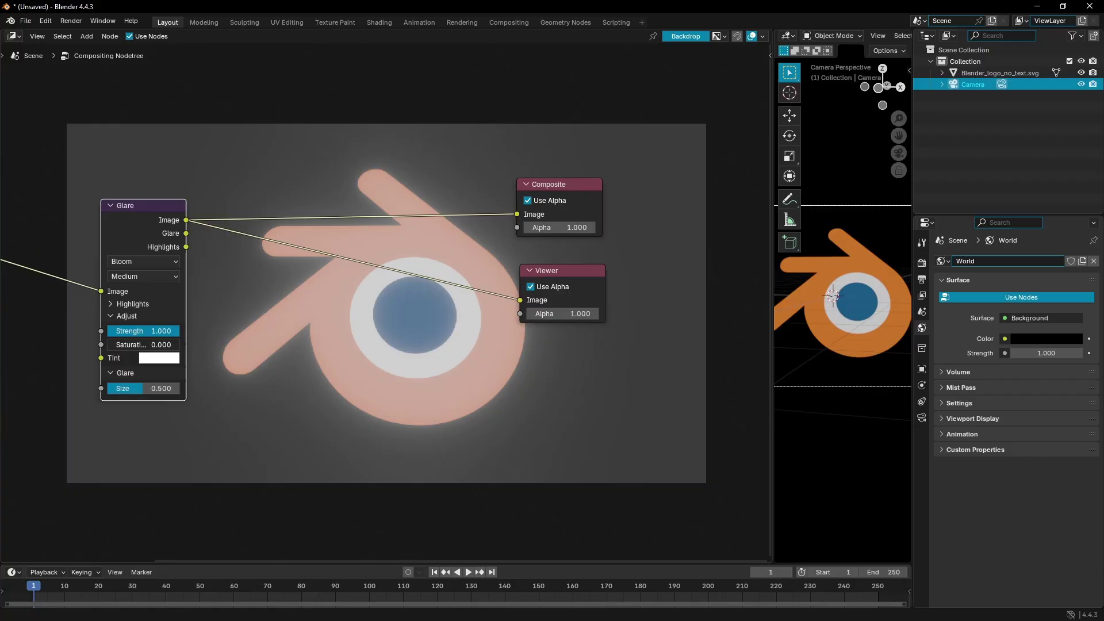
left_click(163, 359)
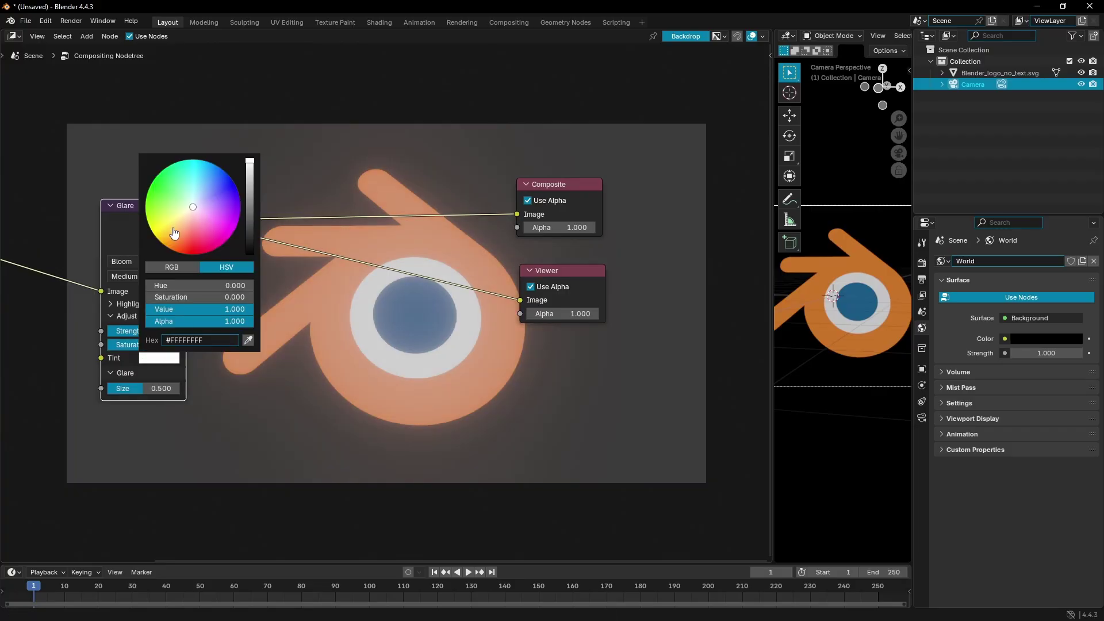
left_click(174, 233)
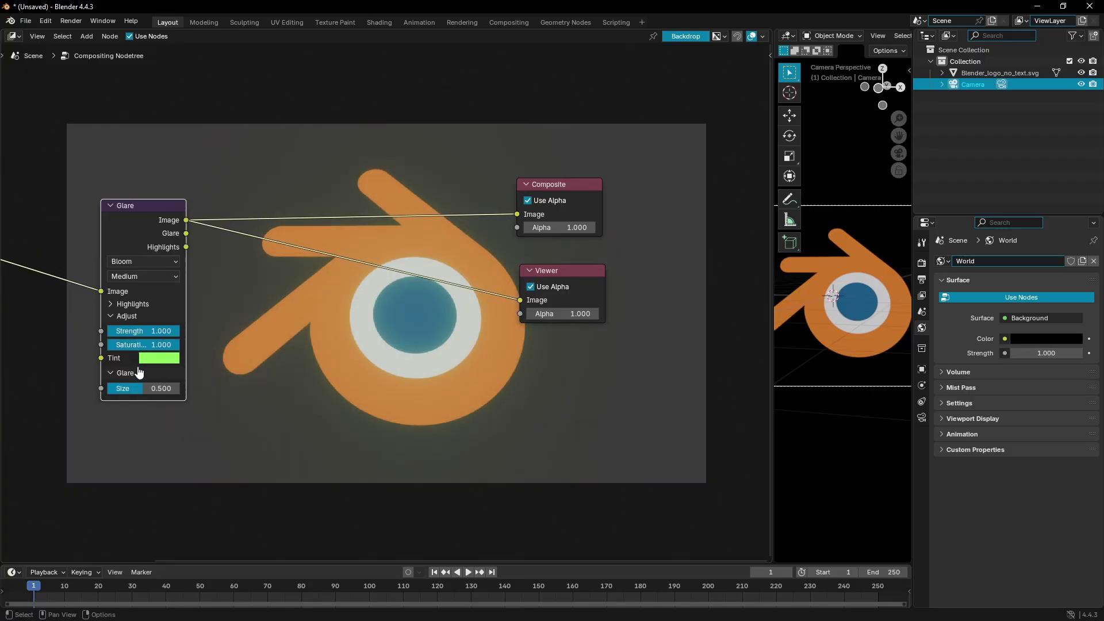
left_click(157, 360)
left_click_drag(213, 192, 226, 171)
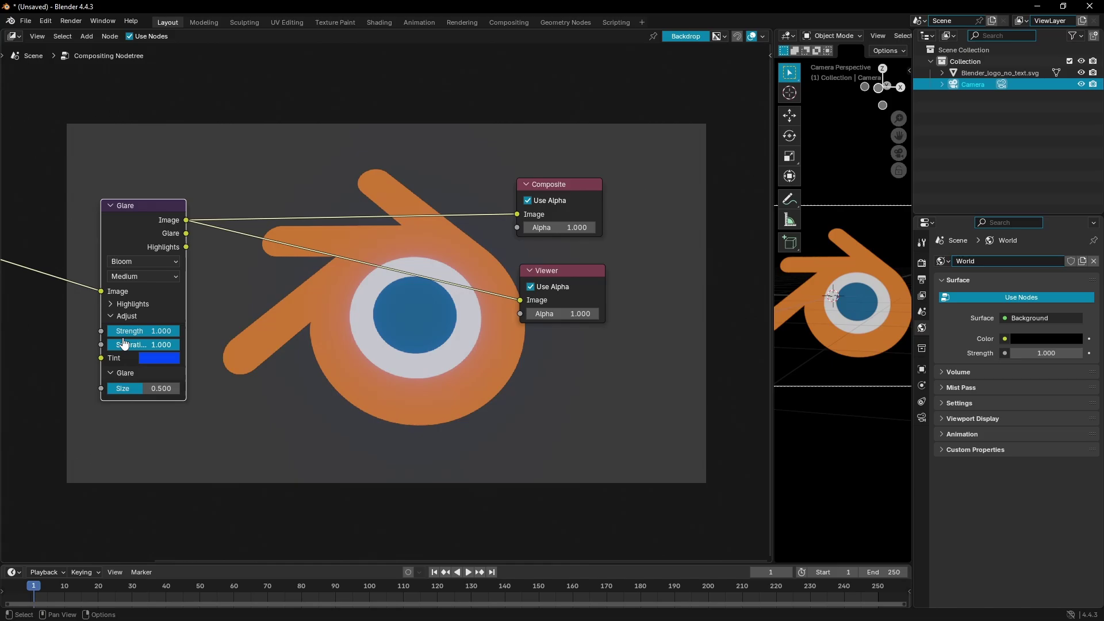
Step: Try a glare saturation of 0 combined with several tint colours, including light blue and pink
mouse_move(124, 344)
left_mouse_down()
mouse_move(109, 344)
mouse_move(179, 344)
mouse_move(108, 344)
left_mouse_up()
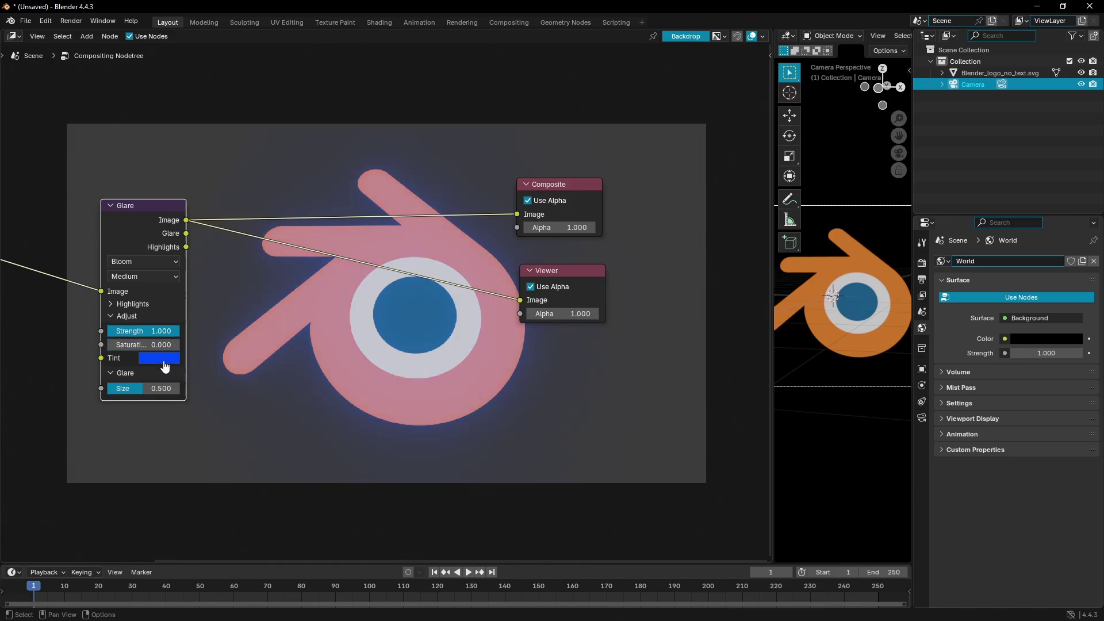
left_click(163, 360)
left_click(173, 192)
left_click(193, 238)
left_click(226, 215)
left_click(212, 184)
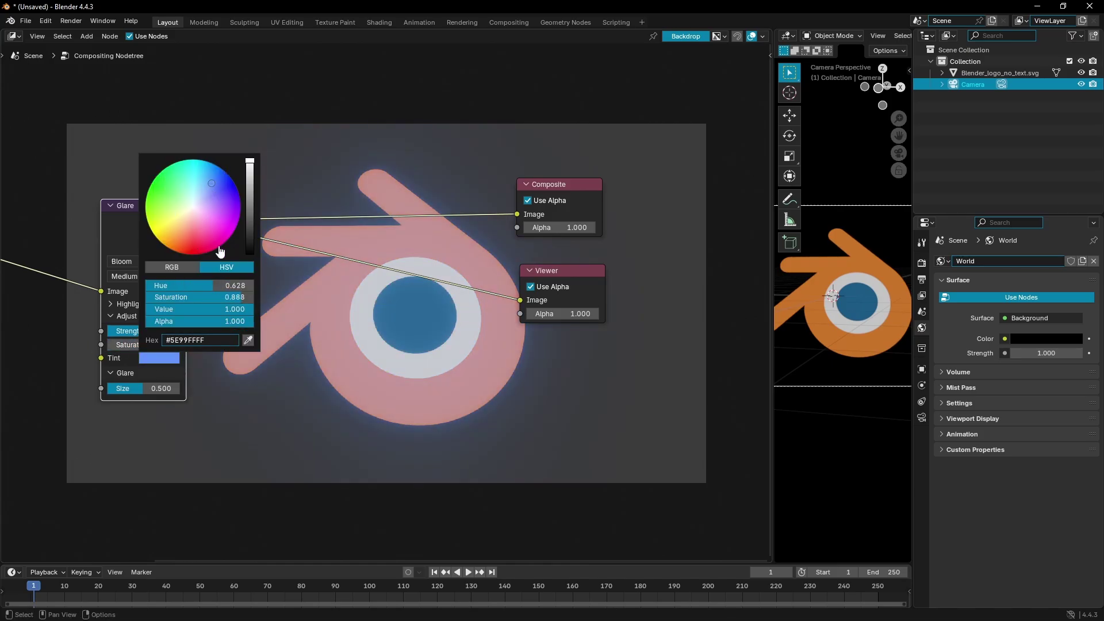
left_click(220, 252)
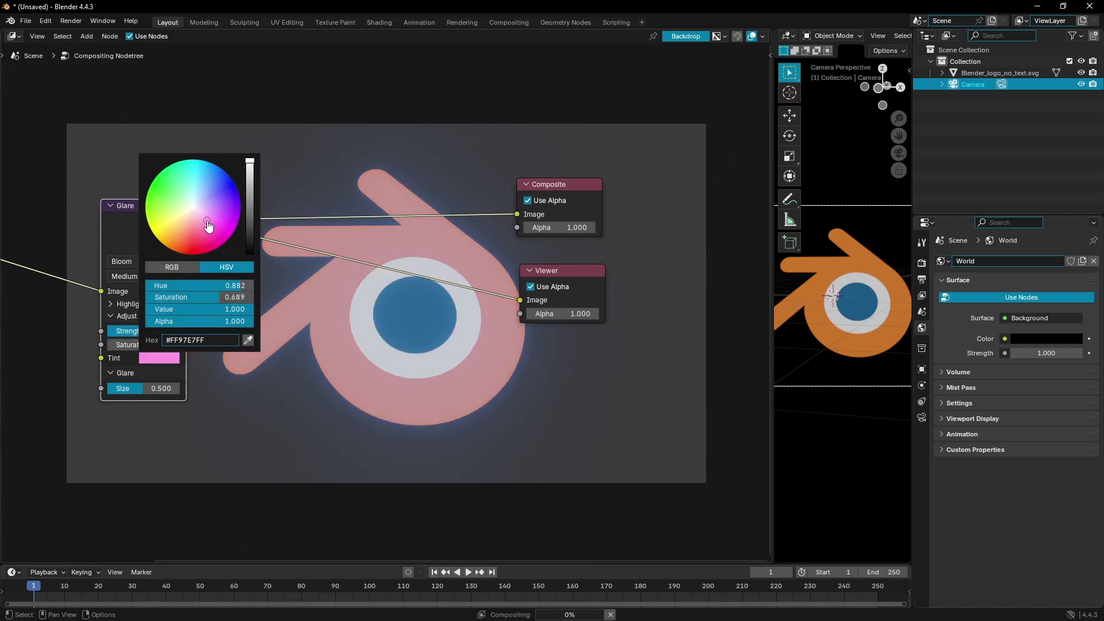
Step: Set the Glare node's tint to a pale pink, #FFAEB2FF
left_click(178, 361)
left_click(192, 229)
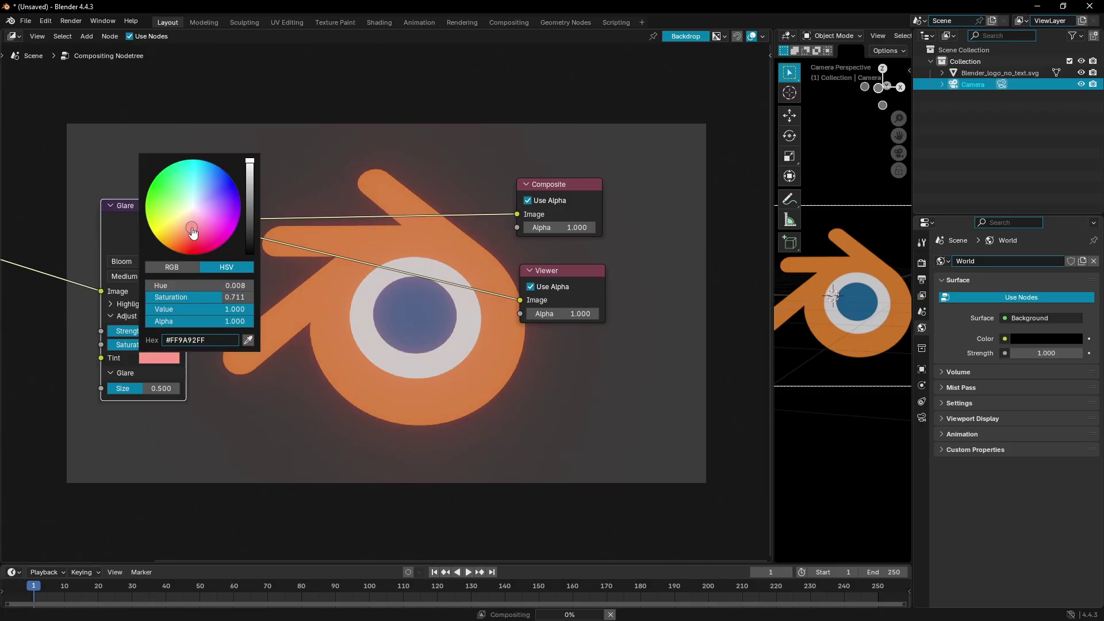
left_click(194, 224)
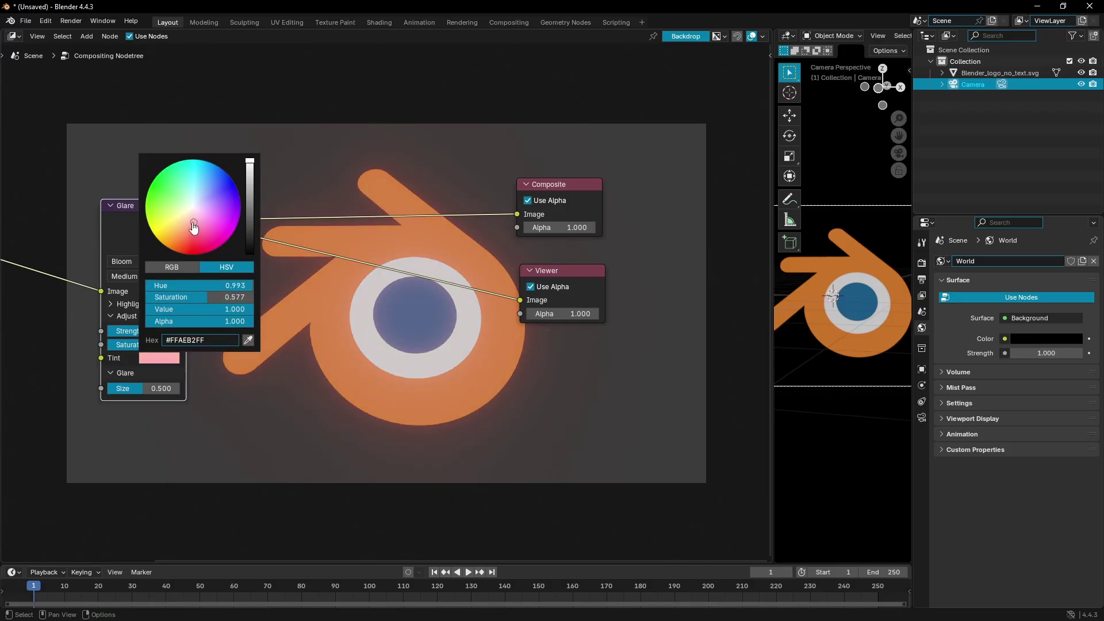
Step: Shift the Glare node's tint to #FFB5B1FF and set its glare size to 0.533
left_click_drag(196, 226, 193, 222)
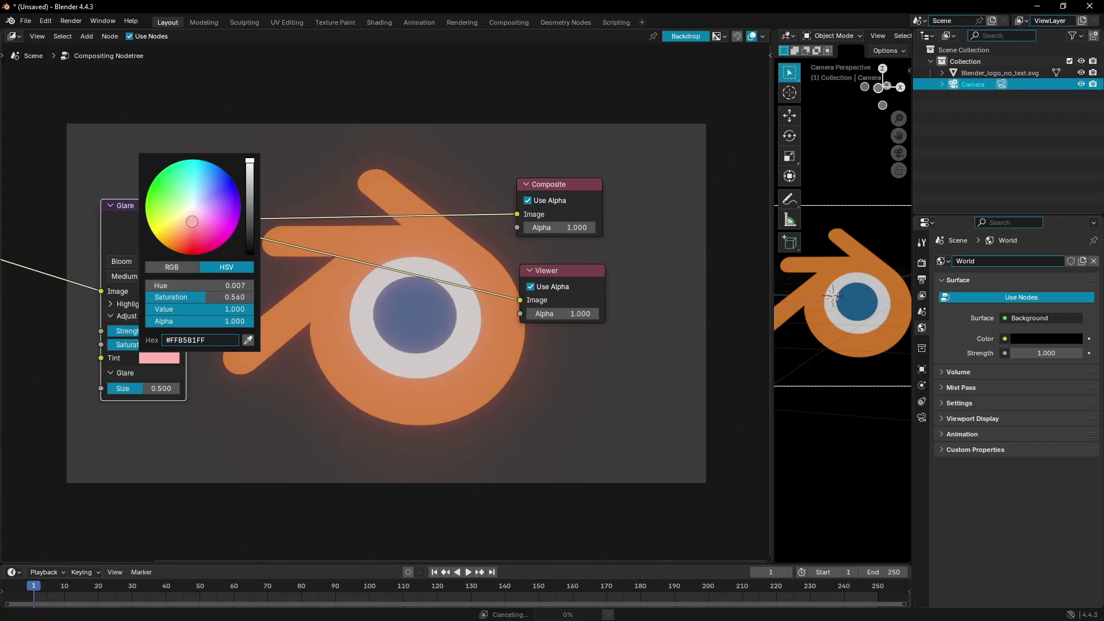
left_click(363, 354)
middle_click_drag(299, 306, 296, 292)
left_click(159, 378)
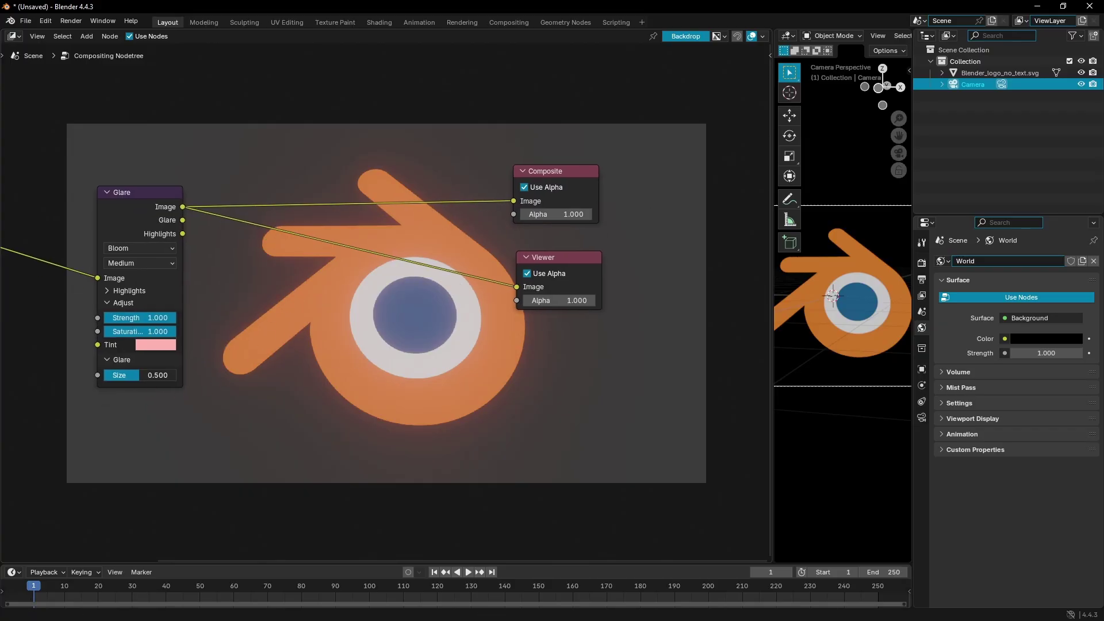
mouse_move(159, 376)
left_mouse_down()
mouse_move(180, 375)
mouse_move(137, 379)
mouse_move(153, 372)
left_mouse_up()
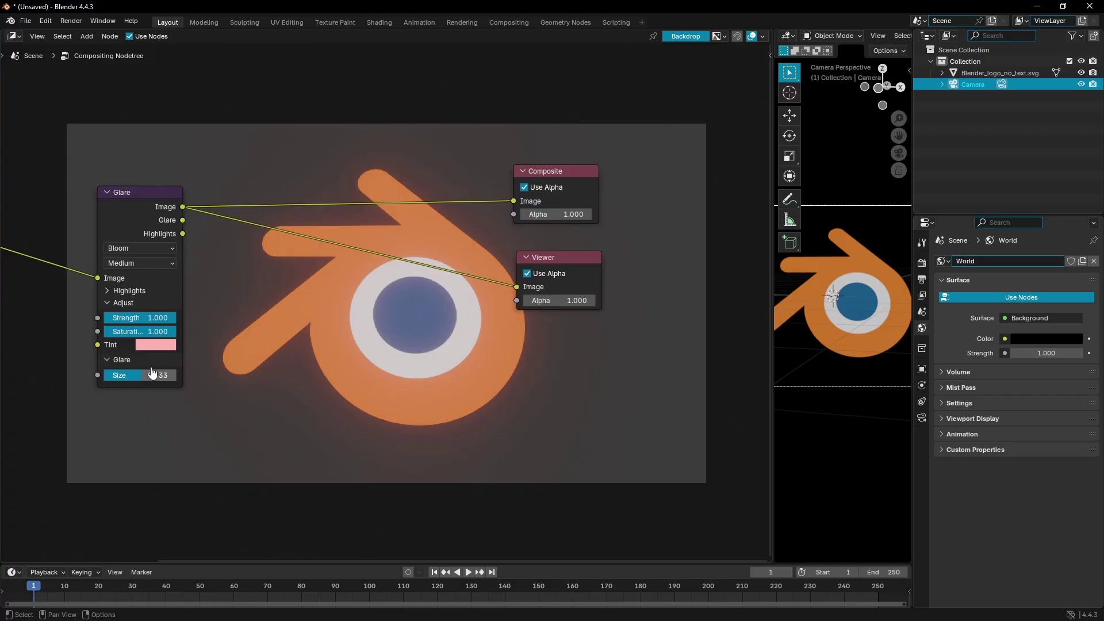
Step: Bypass the Glare node by linking the Render Layers image directly to the Viewer's image input
middle_click_drag(396, 217, 590, 256)
scroll(478, 261, "down", 2)
middle_click_drag(461, 244, 309, 227)
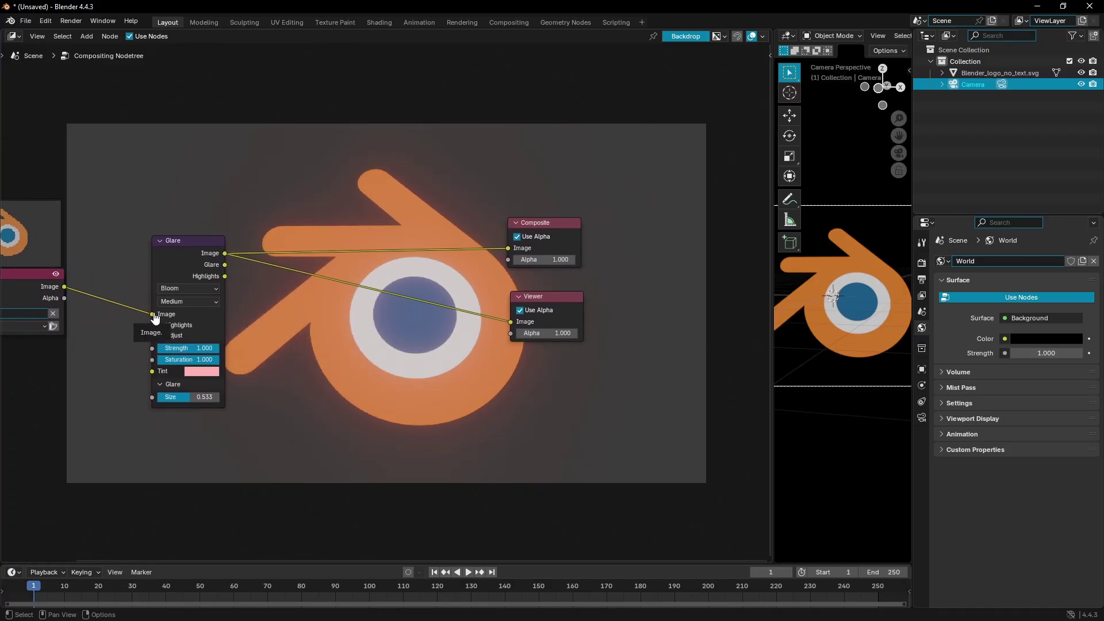
left_click_drag(153, 316, 510, 321)
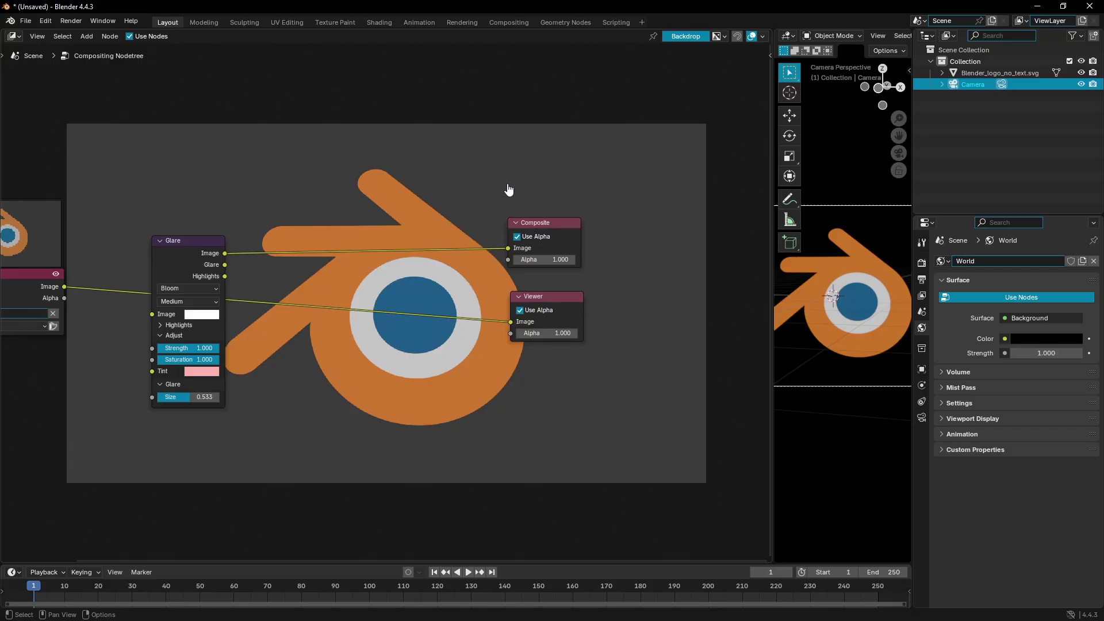
Step: Compare the backdrop with and without glare by repeatedly undoing and redoing the Viewer bypass, finishing with the bypass undone
middle_click_drag(509, 190, 464, 20)
key("ctrl+z")
key("ctrl+shift+z")
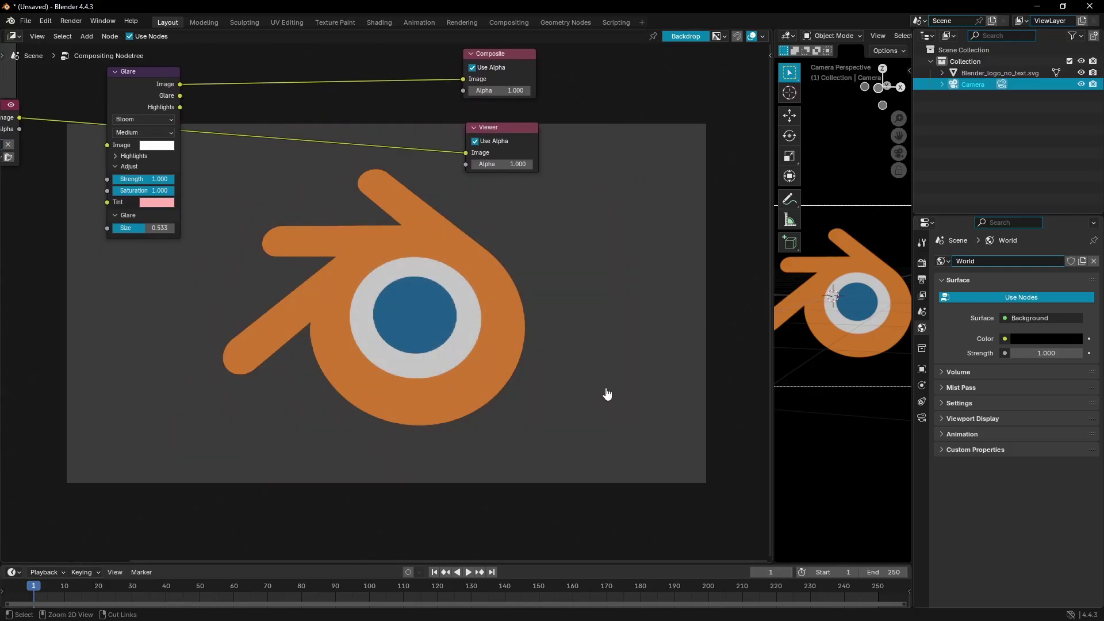
key("ctrl+z")
key("ctrl+shift+z")
key("ctrl+z")
key("ctrl+shift+z")
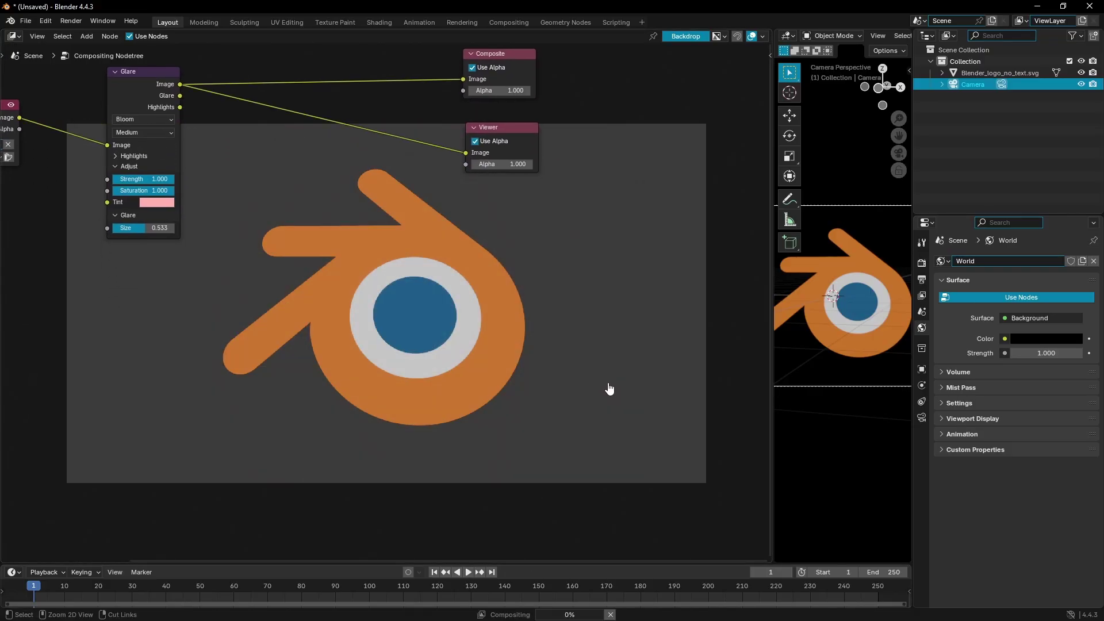
key("ctrl+z")
key("ctrl+shift+z")
key("ctrl+z")
middle_click_drag(598, 384, 508, 446)
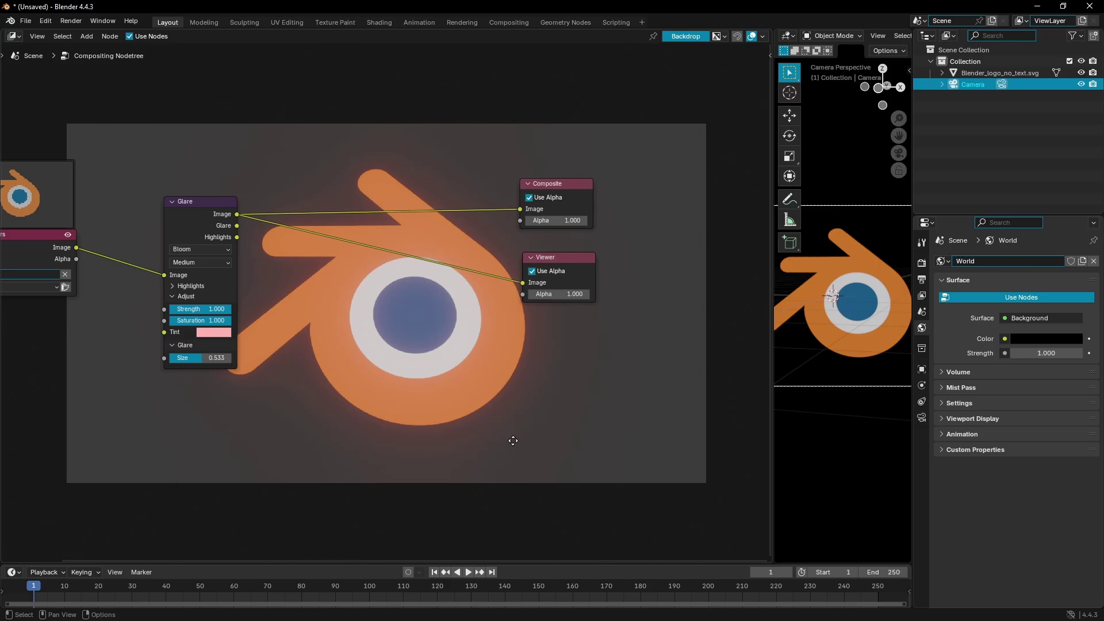
Step: Move the Render Layers node closer to the Glare node
left_click_drag(44, 241, 96, 261)
mouse_move(368, 336)
middle_mouse_down()
mouse_move(292, 276)
mouse_move(355, 365)
mouse_move(378, 320)
middle_mouse_up()
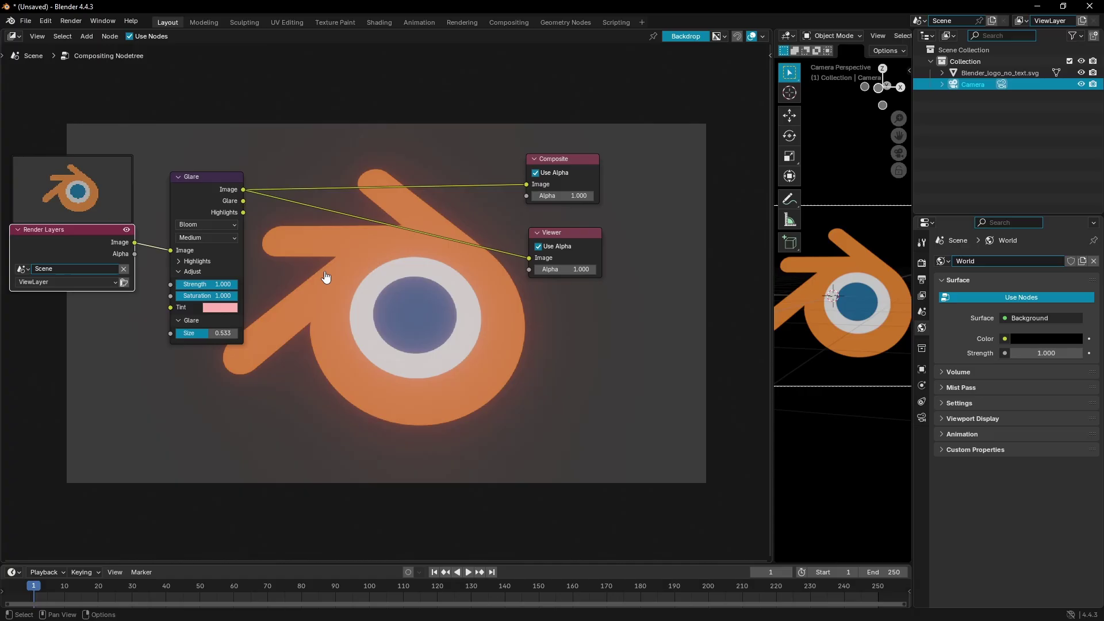
middle_click_drag(634, 409, 606, 365)
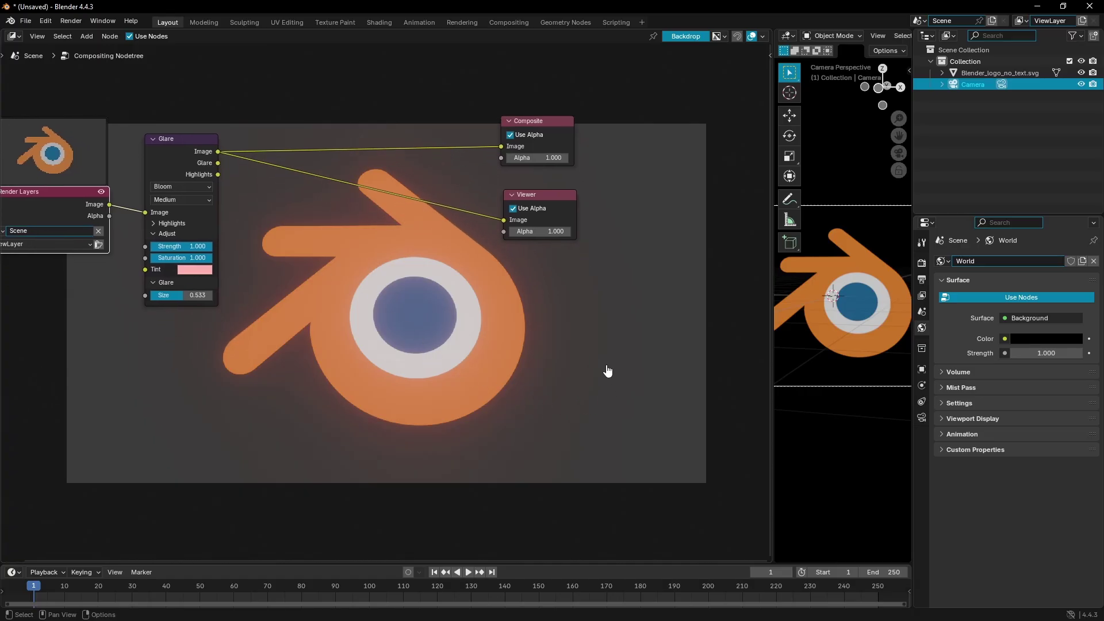